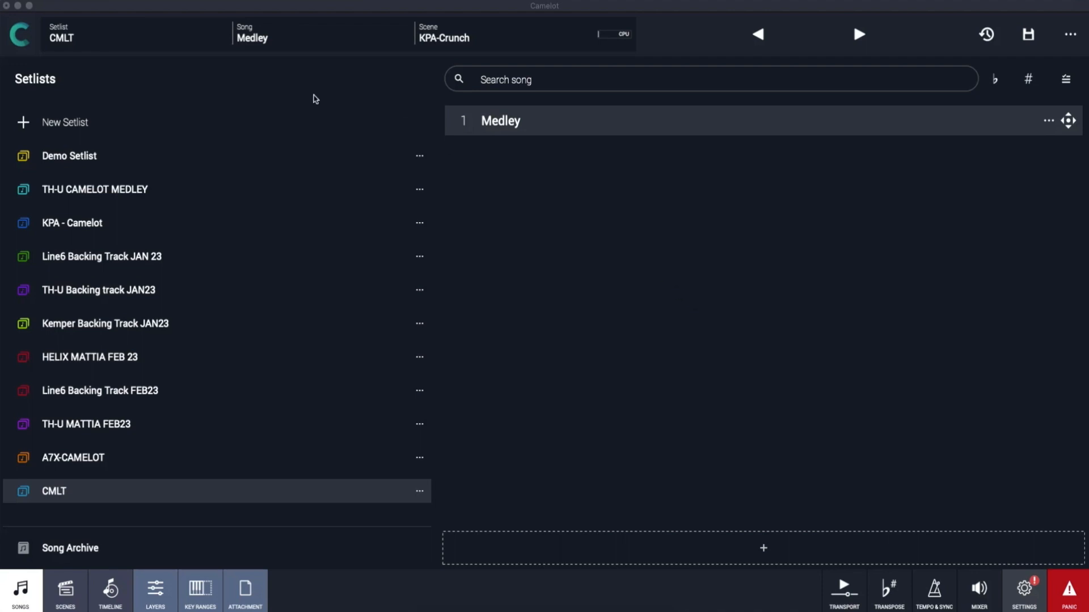
Step: Create a setlist from scratch named CAMELOT METALLICA
left_click(244, 122)
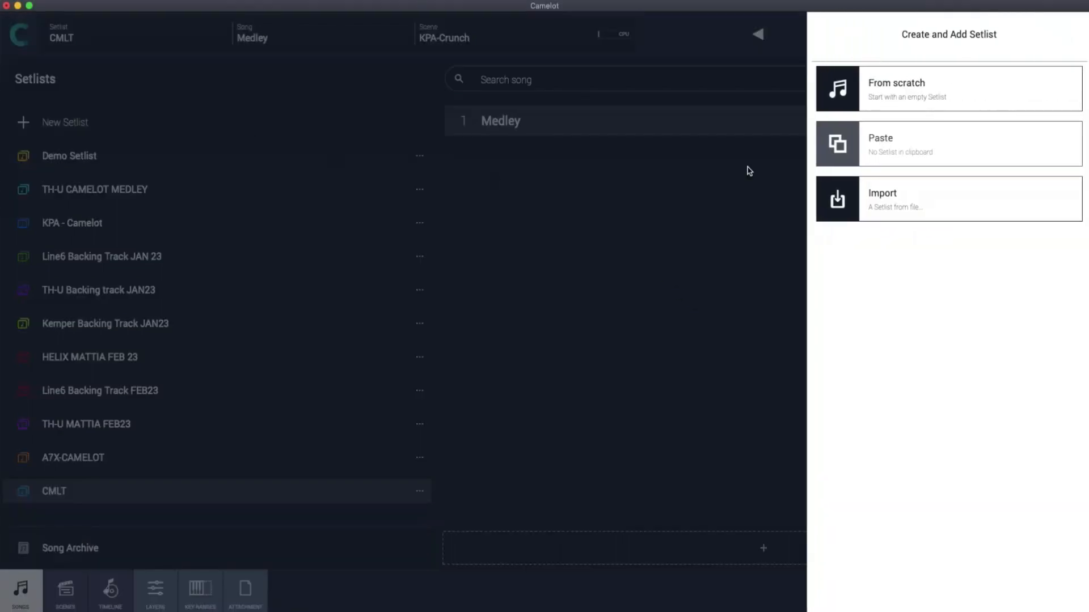
left_click(957, 98)
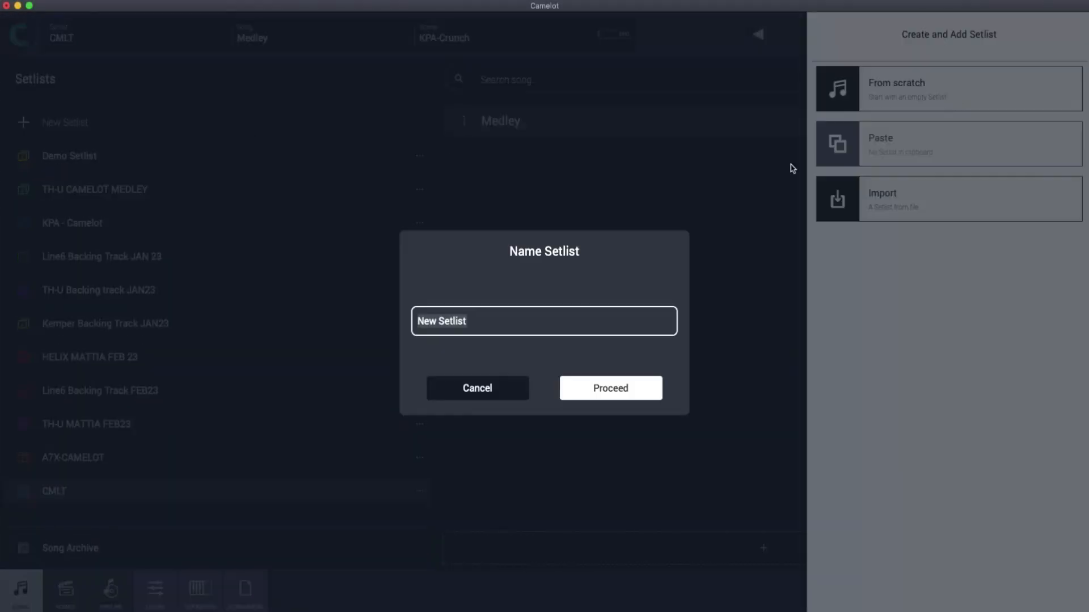
type("CAMELOT METALLICA")
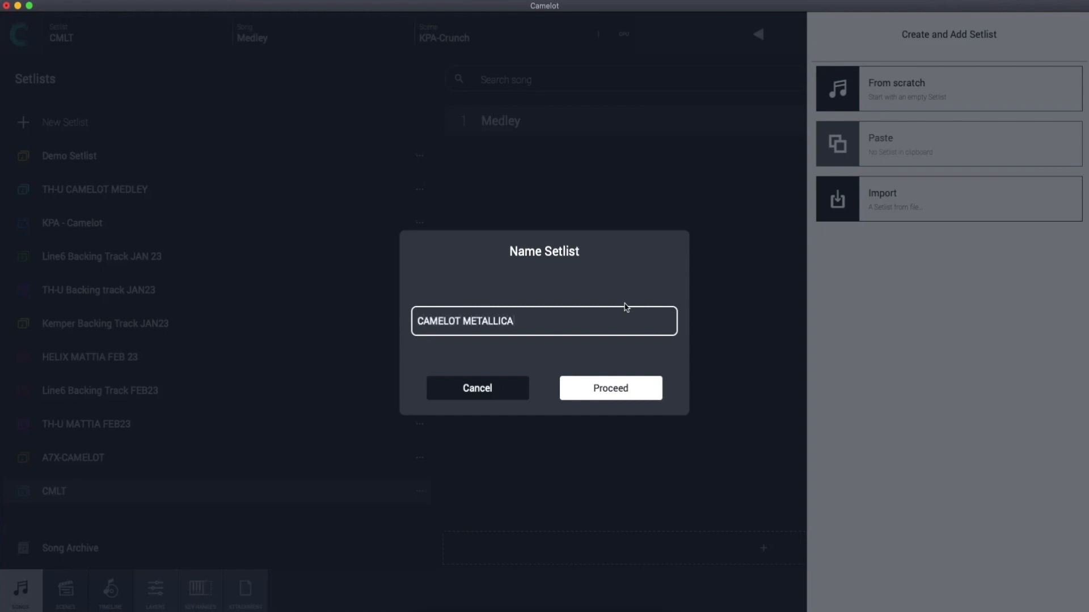
key("Return")
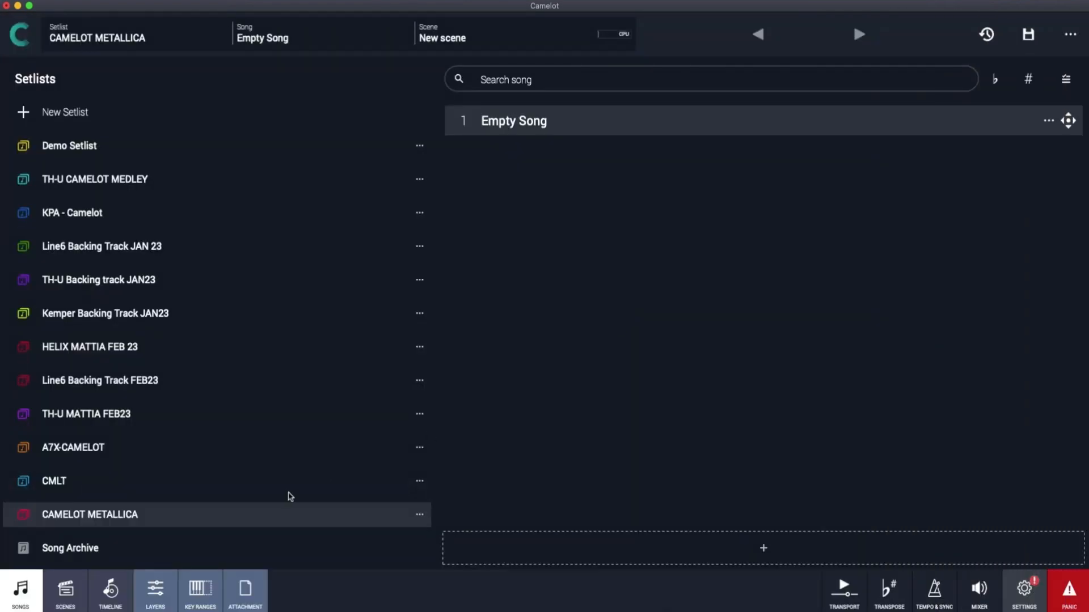
Step: Rename the first scene of the empty song as "clean"
left_click(73, 589)
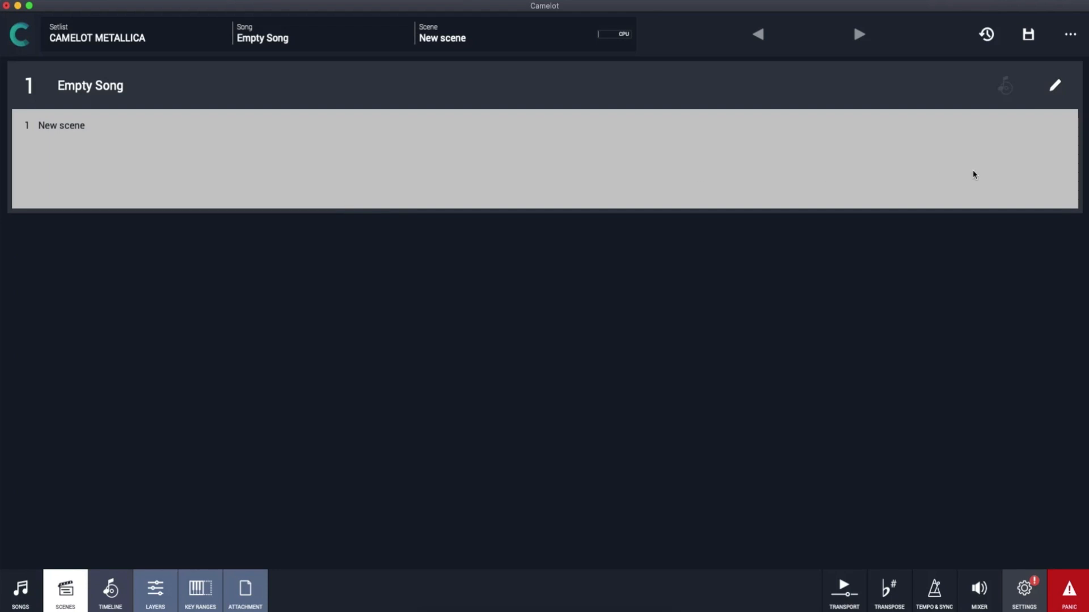
left_click(1055, 85)
left_click(332, 152)
type("clean")
key("Return")
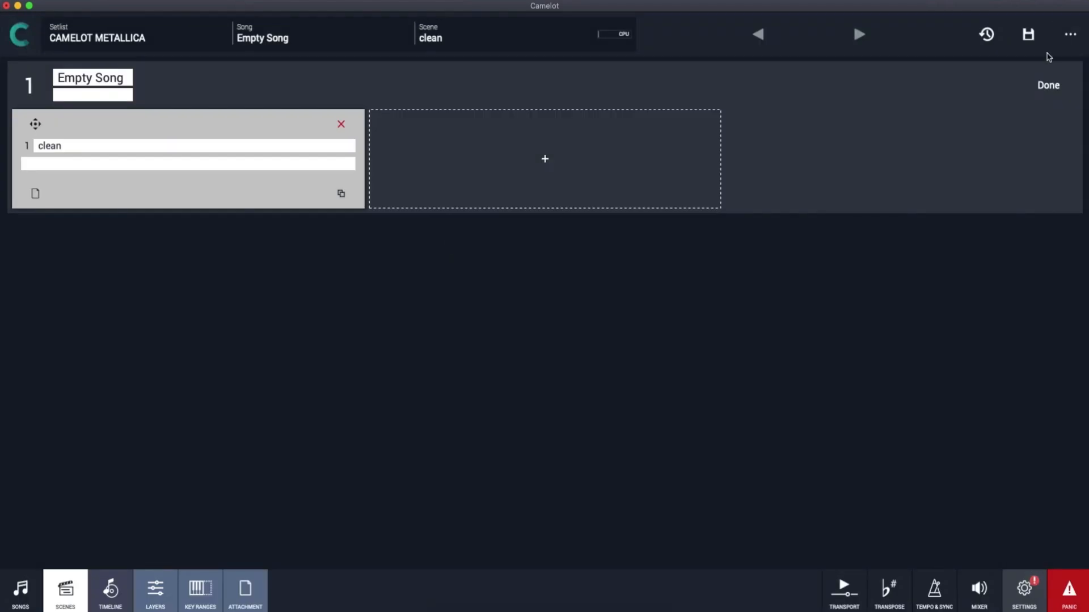
left_click(1048, 86)
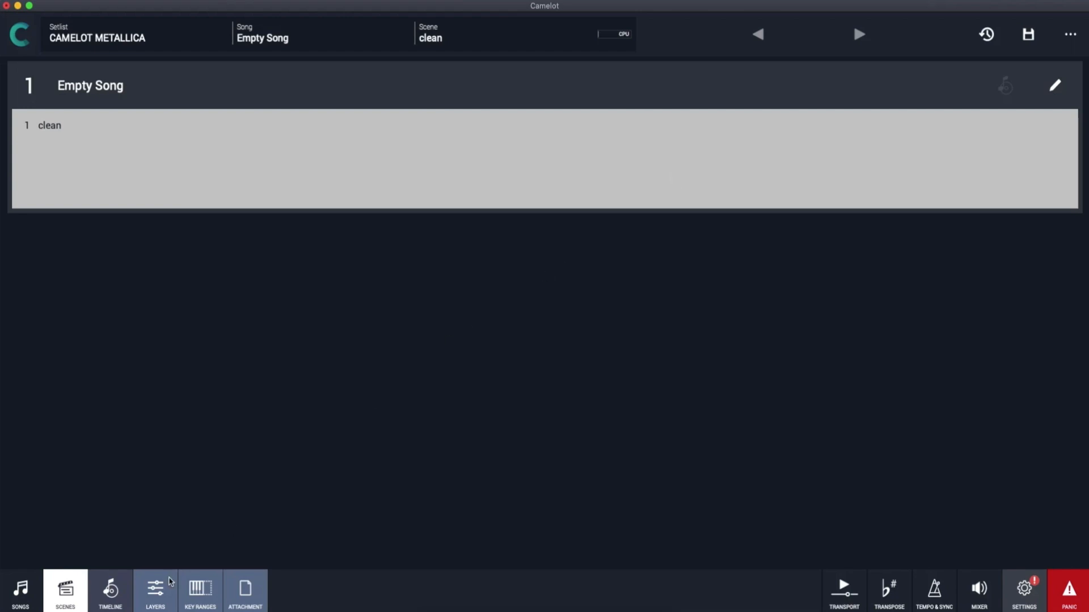
Step: Add a layer from scratch named "clean" to the clean scene's layers
left_click(151, 594)
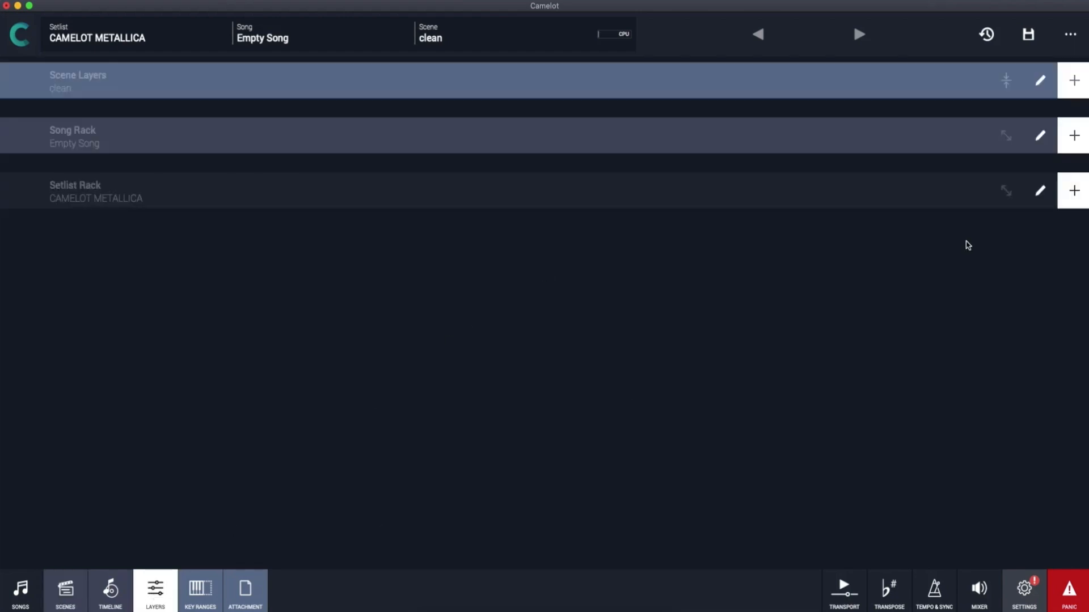
left_click(1078, 86)
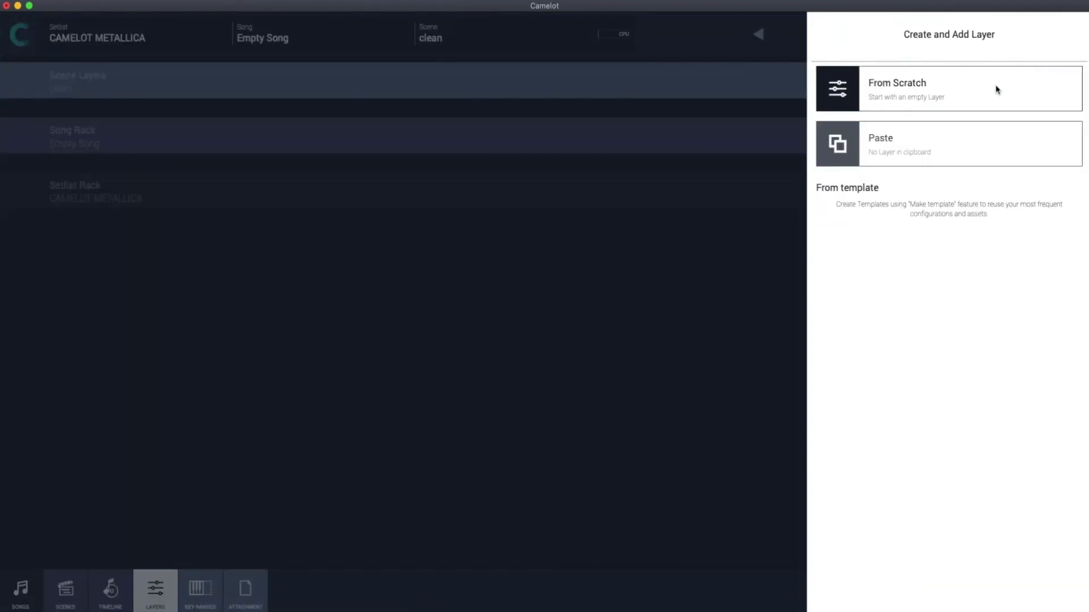
left_click(997, 88)
type("clean")
key("Return")
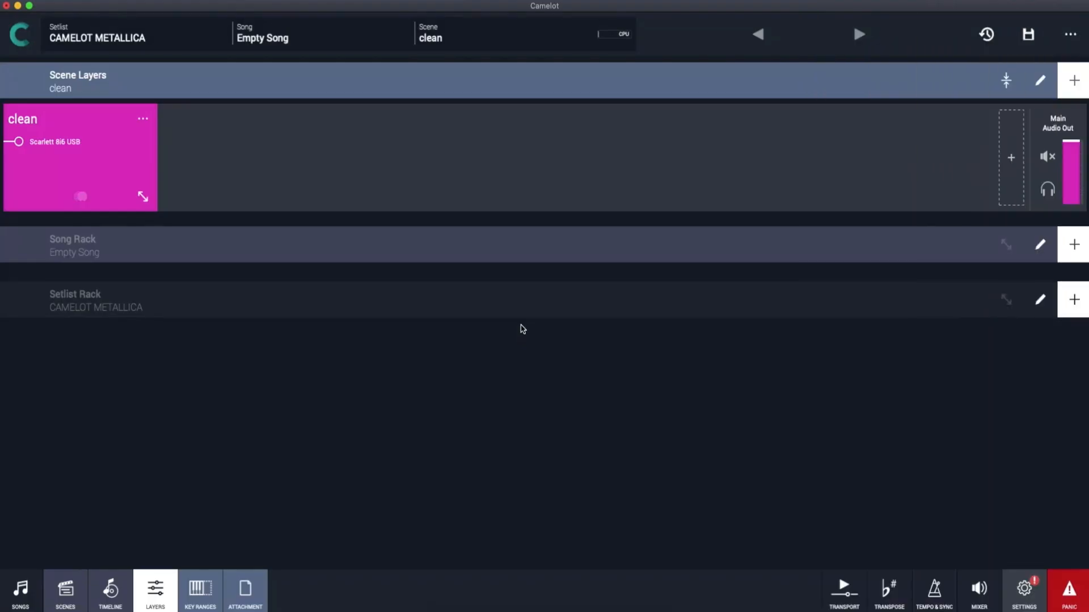
Step: Add the Kemper Profiler hardware device to the clean layer
left_click(1010, 158)
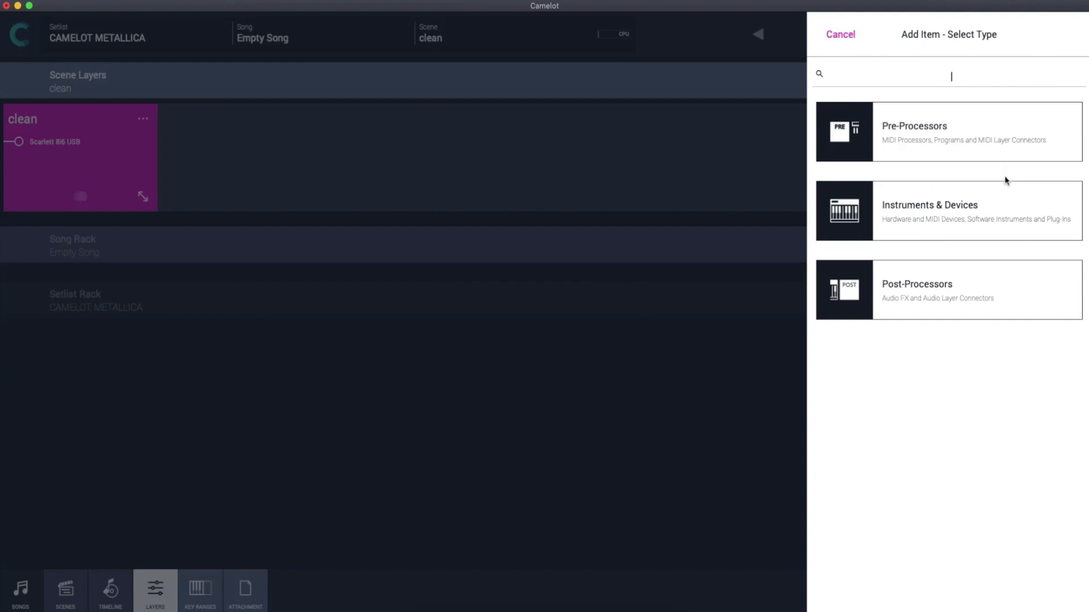
left_click(1004, 198)
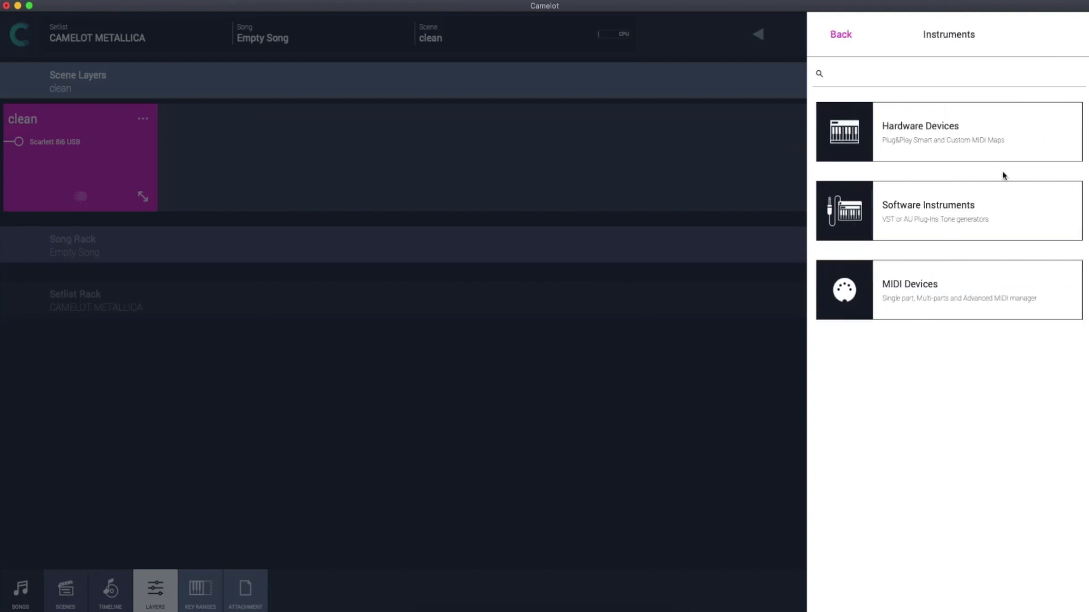
left_click(999, 138)
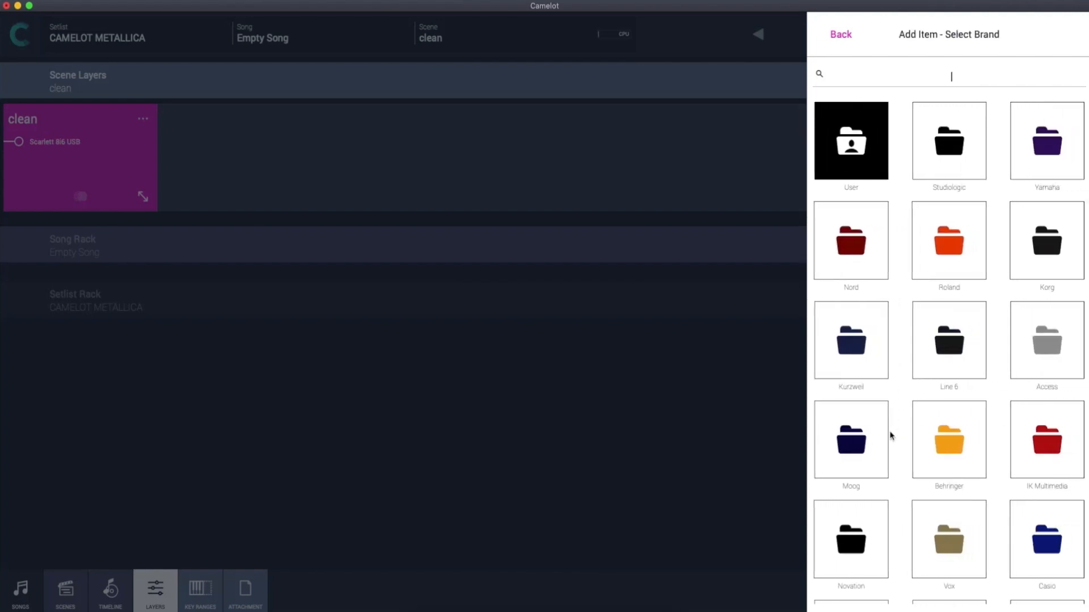
scroll(867, 487, "down", 4)
left_click(859, 564)
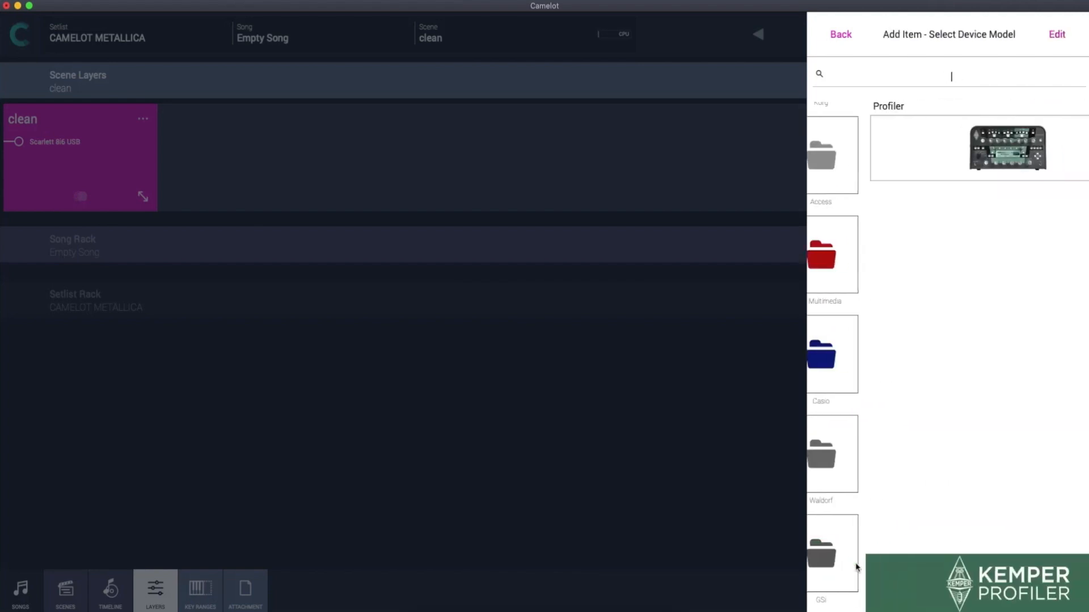
left_click(1012, 147)
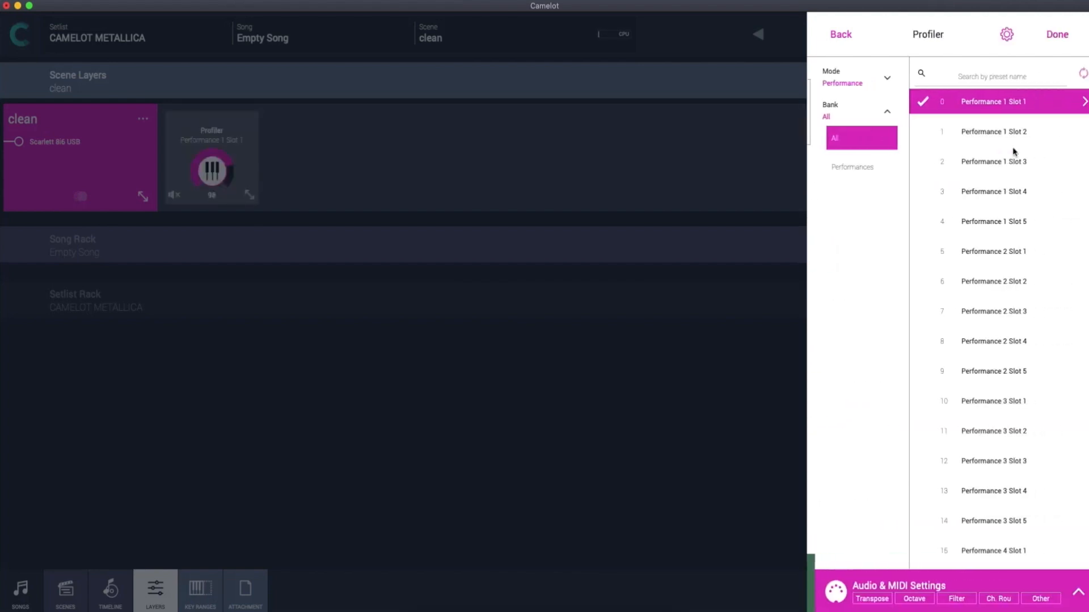
left_click(1057, 34)
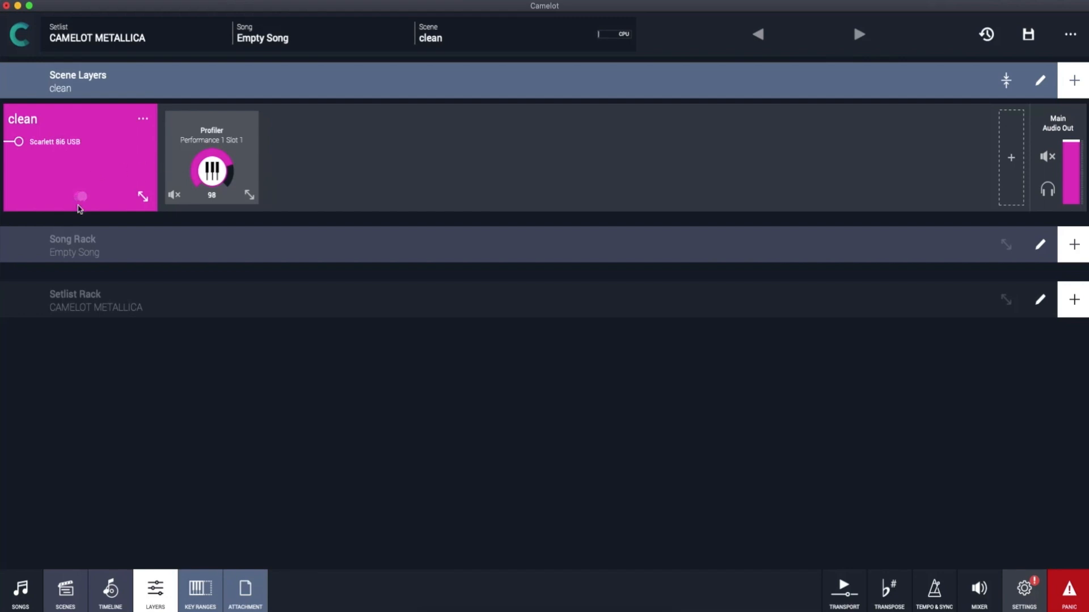
Step: Review the clean layer's MIDI inputs and search the addable items for "kemper" without adding another one
left_click(31, 146)
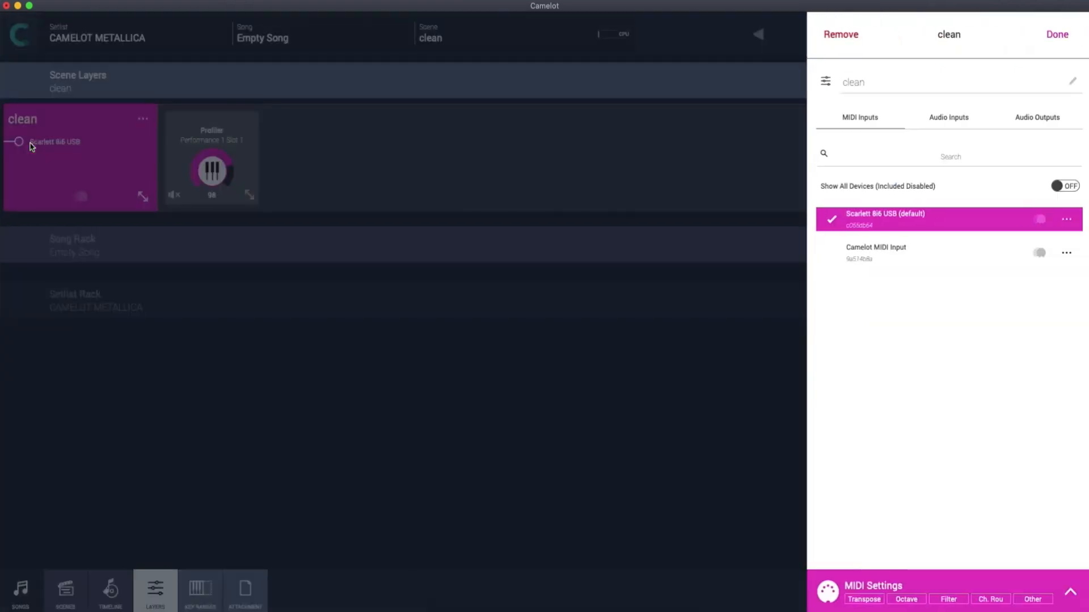
left_click(774, 191)
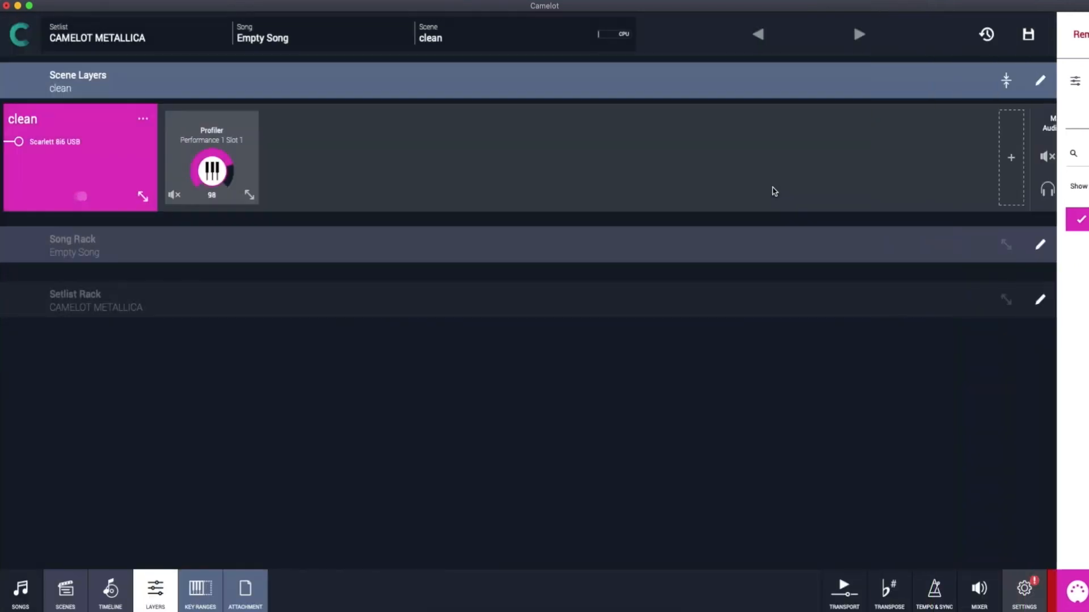
left_click(1011, 154)
type("kemper")
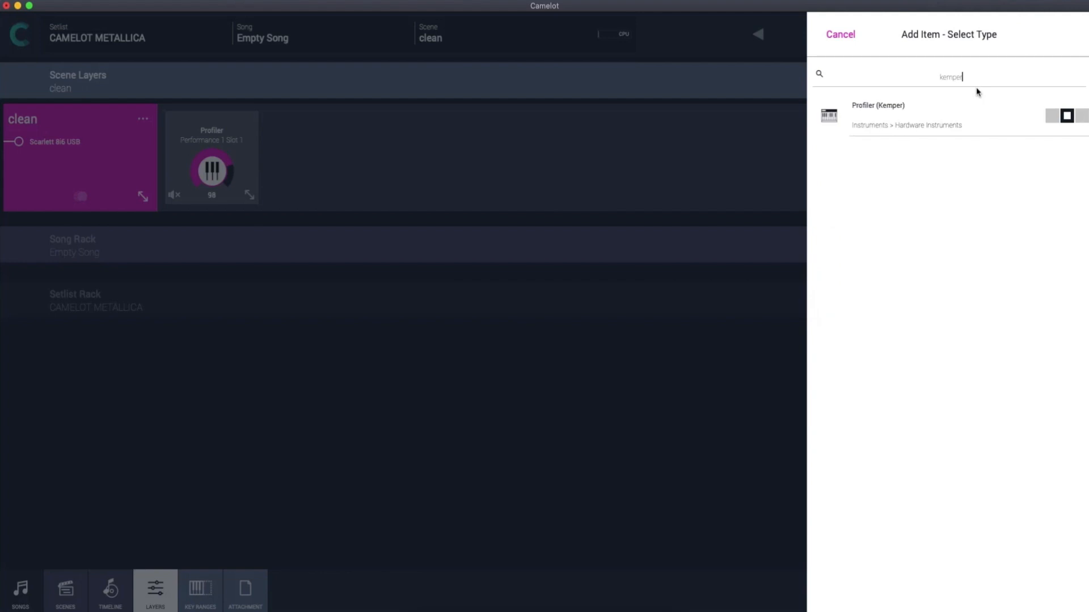
left_click(717, 142)
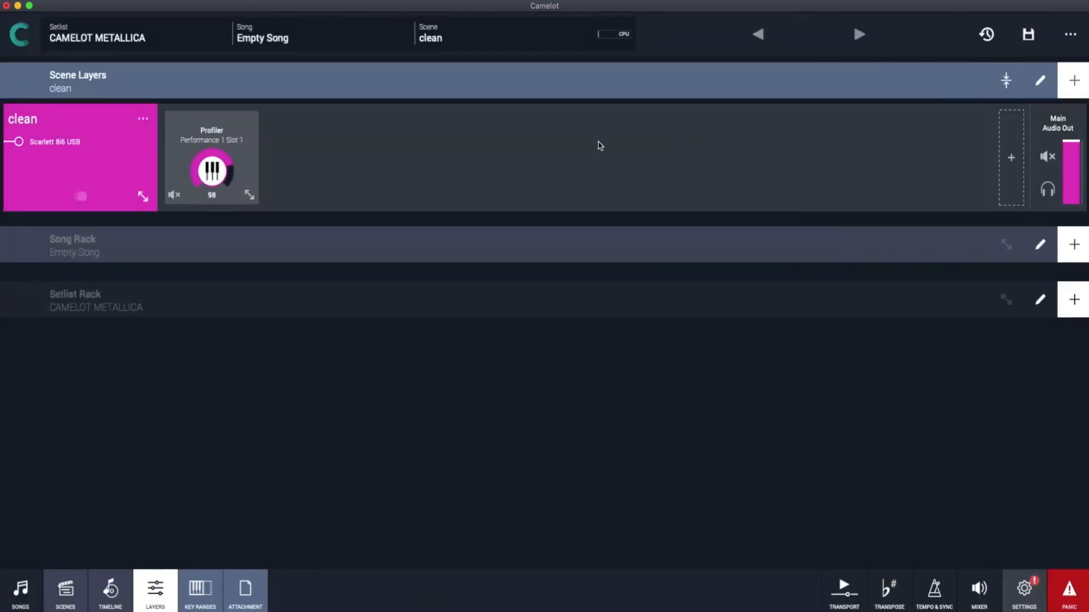
Step: Find presets matching "14" for the clean layer's Profiler and assign Performance 14 Slot 1
left_click(241, 154)
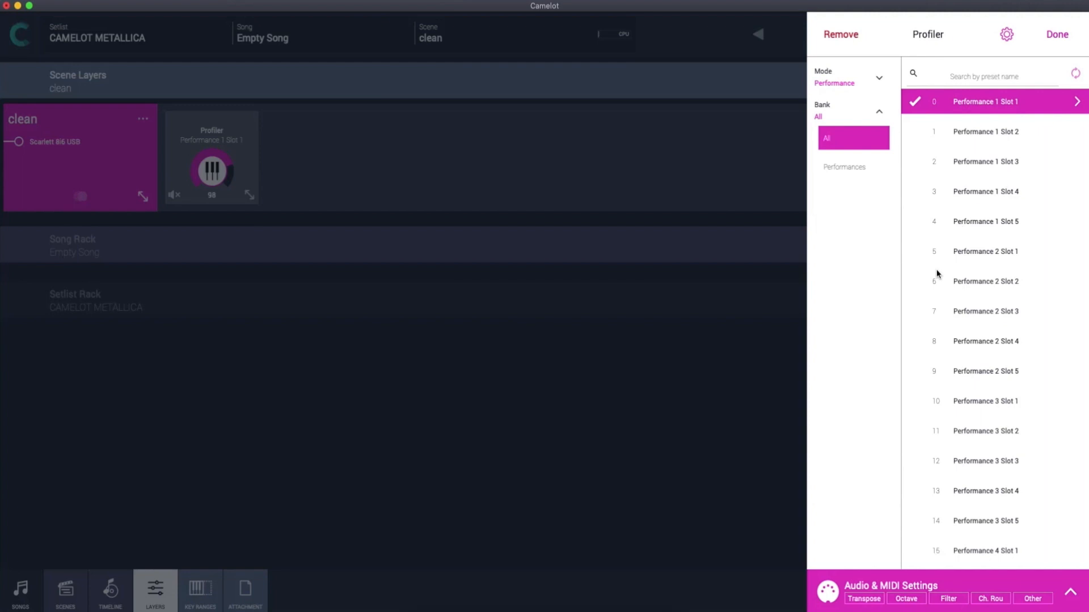
scroll(936, 274, "down", 10)
scroll(937, 274, "down", 10)
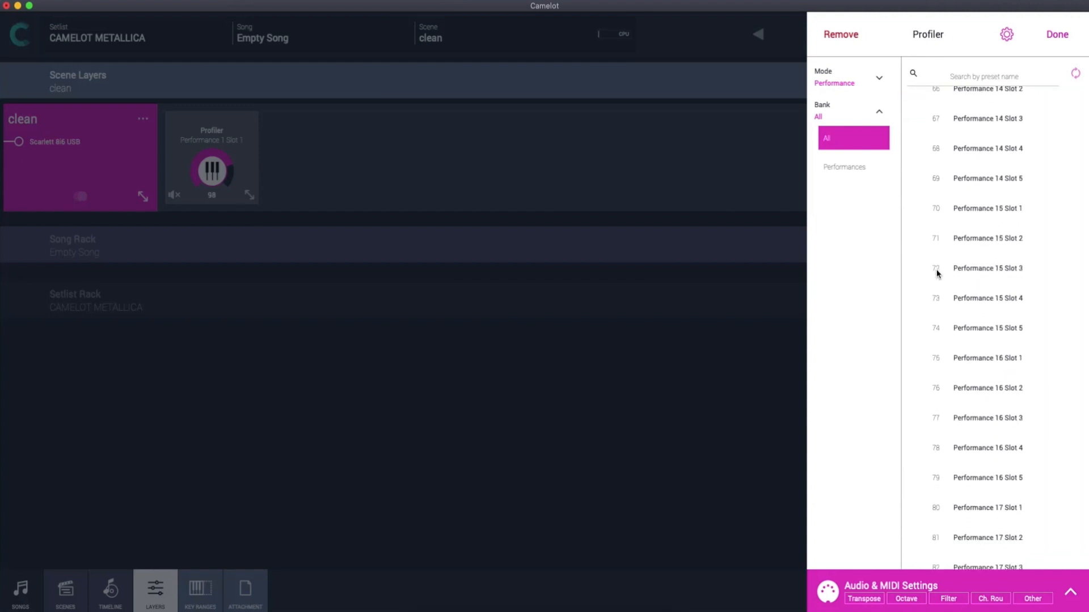
scroll(937, 273, "up", 1)
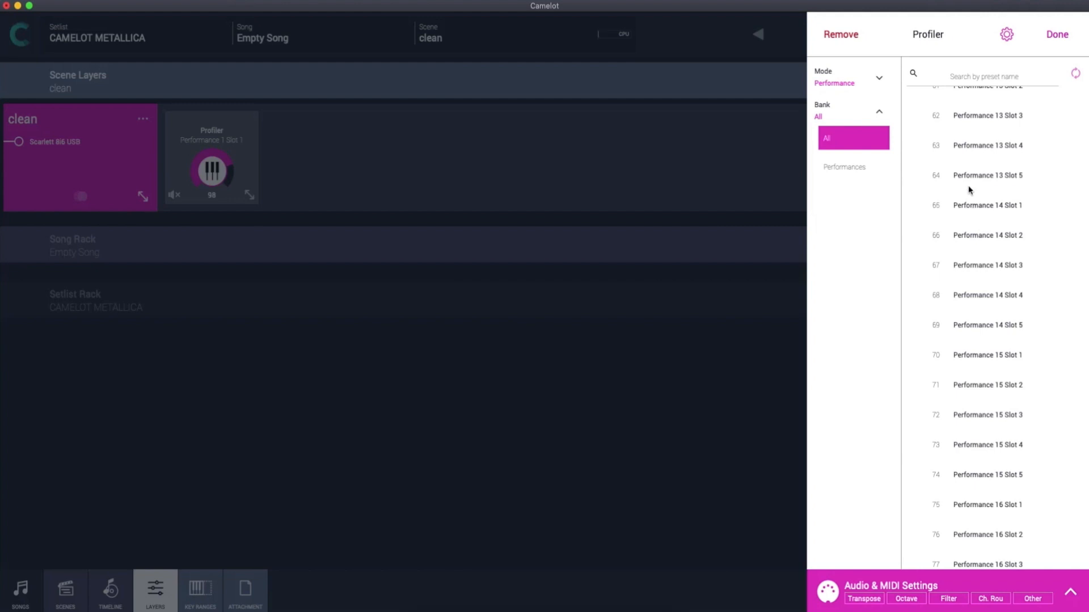
left_click(970, 79)
type("14")
left_click(979, 104)
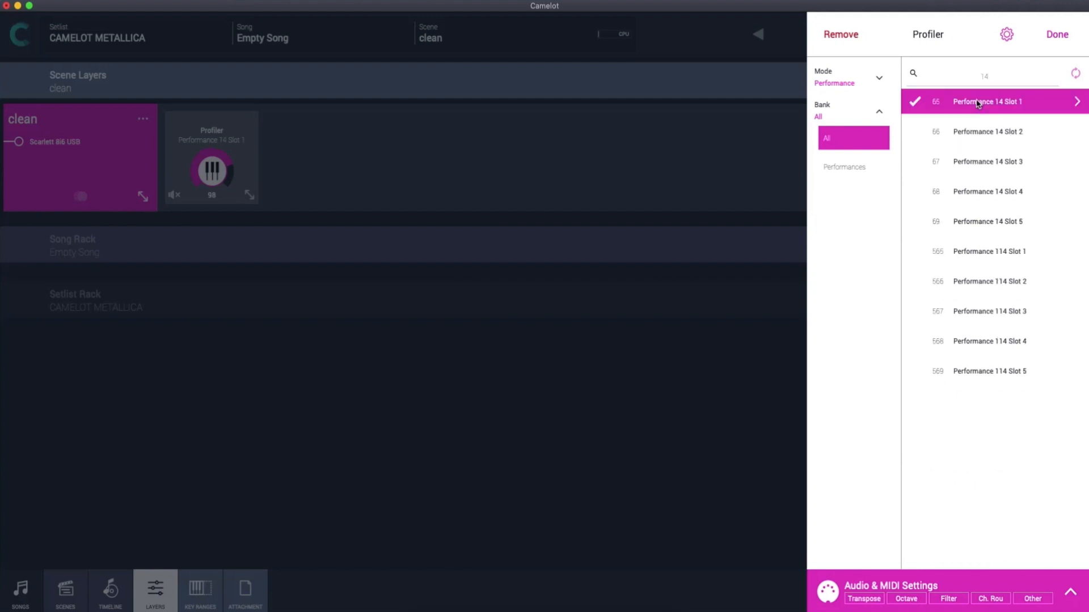
left_click(1055, 35)
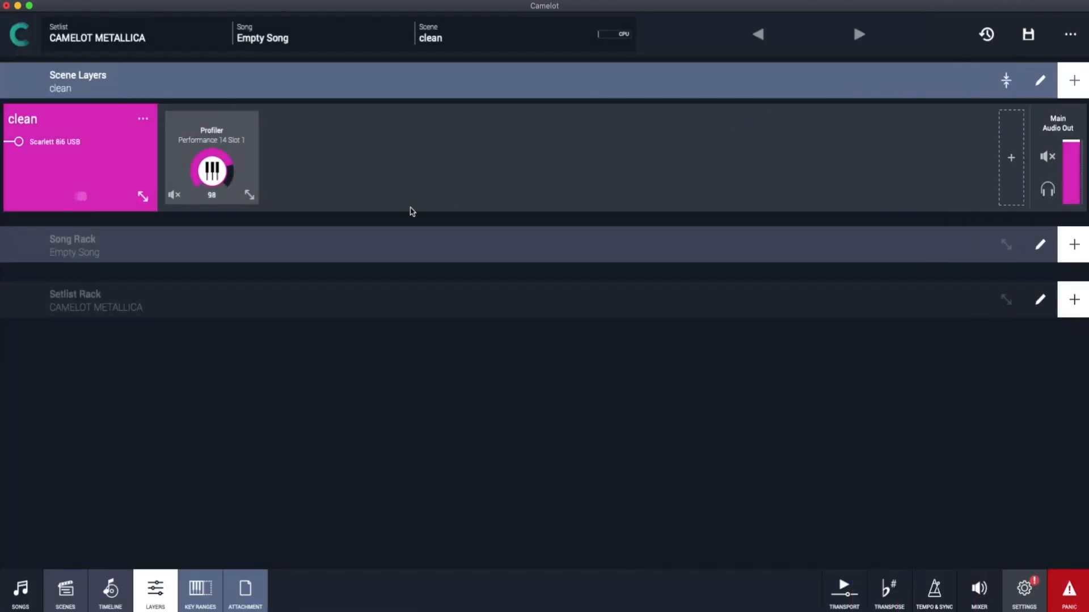
Step: Examine the name, bank select and program change details of the Performance 14 Slot 1 preset
left_click(254, 154)
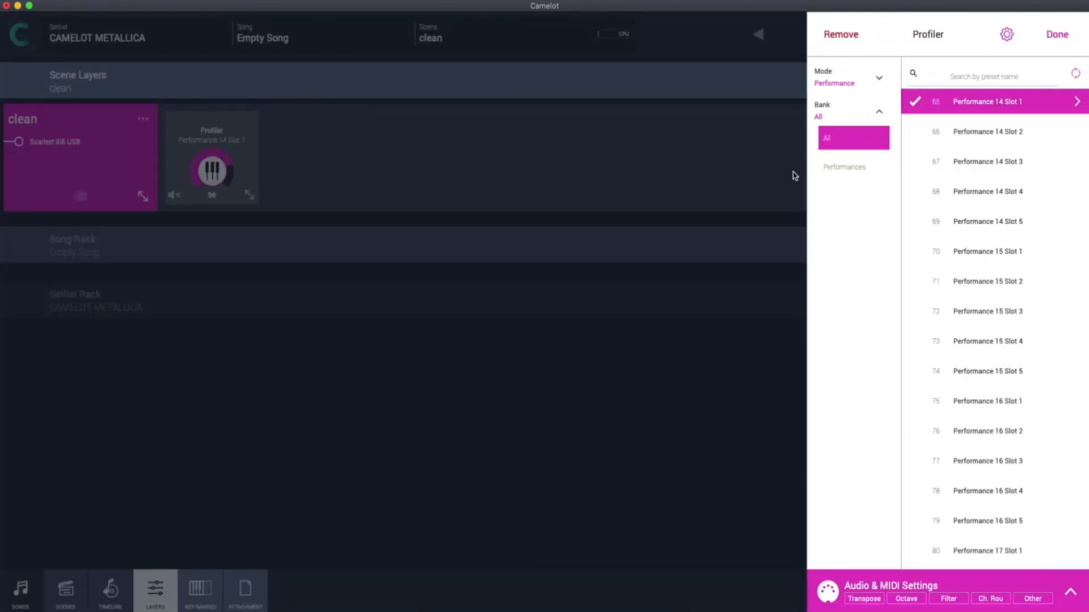
left_click(1077, 102)
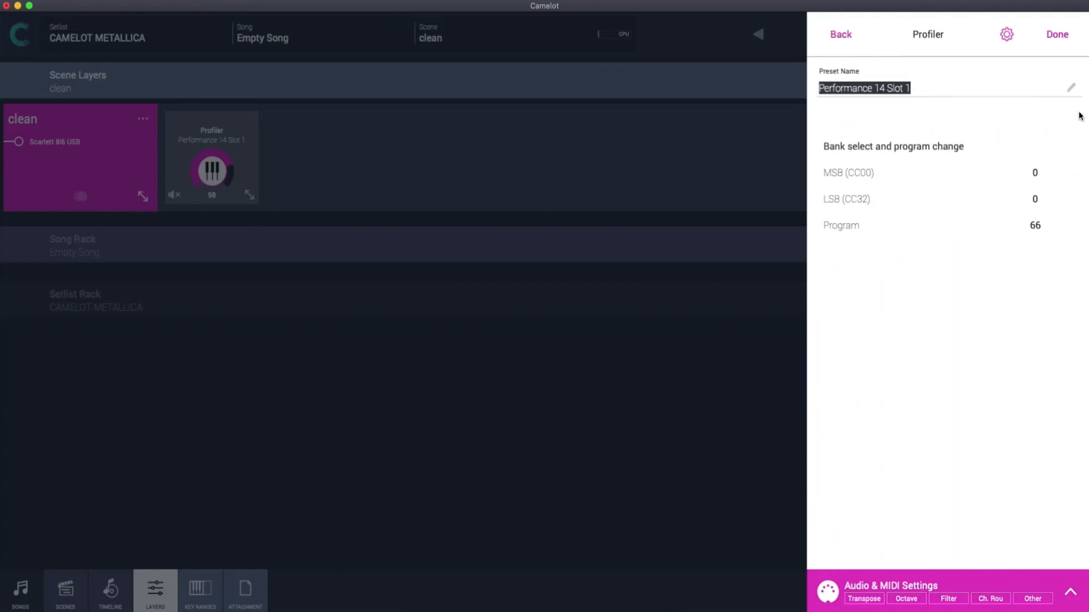
left_click(1059, 35)
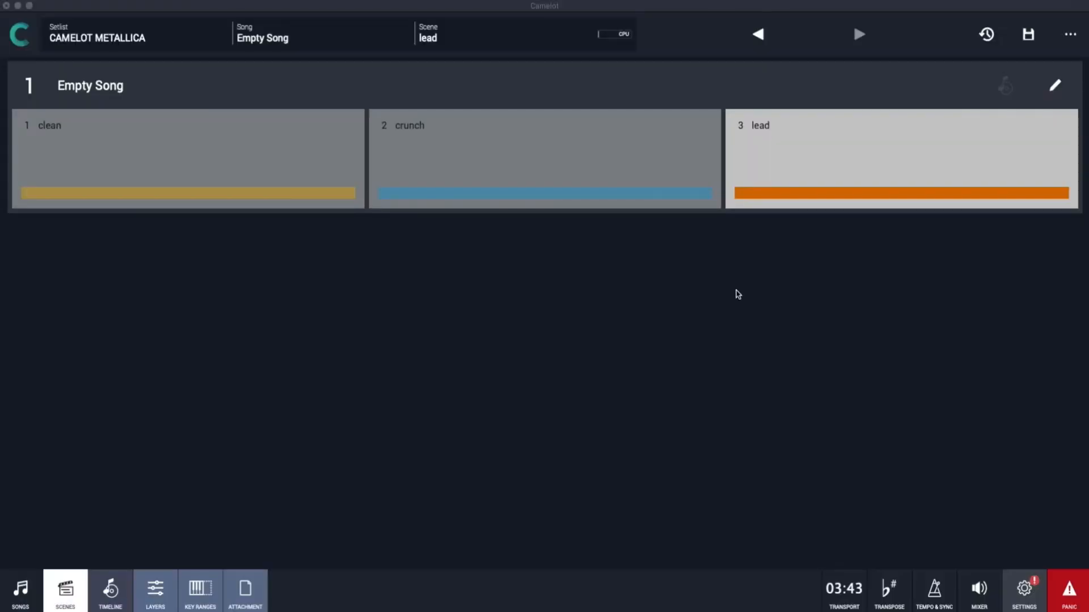
Step: Duplicate the lead scene as the song's fourth scene
left_click(1055, 85)
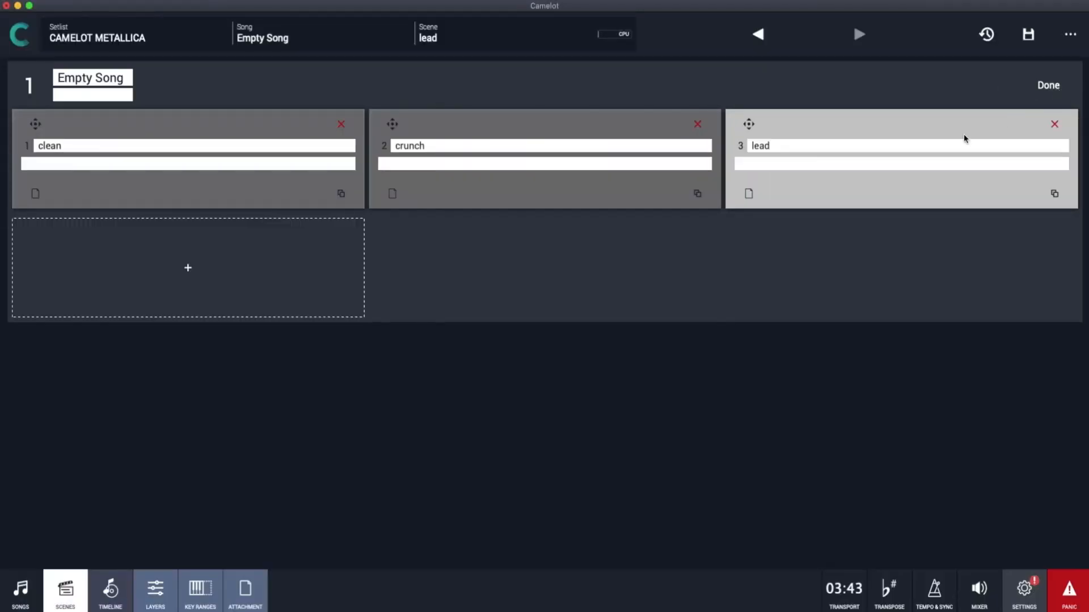
left_click(1054, 193)
left_click(1048, 85)
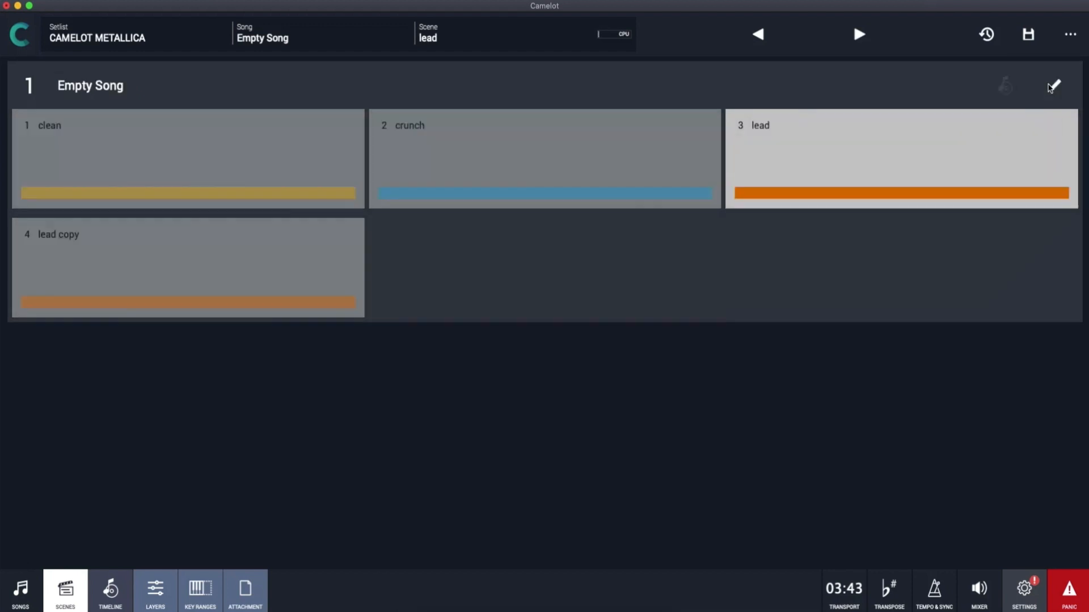
Step: Enable the CC 17 stomp A control on the Profiler in the lead copy scene
left_click(279, 262)
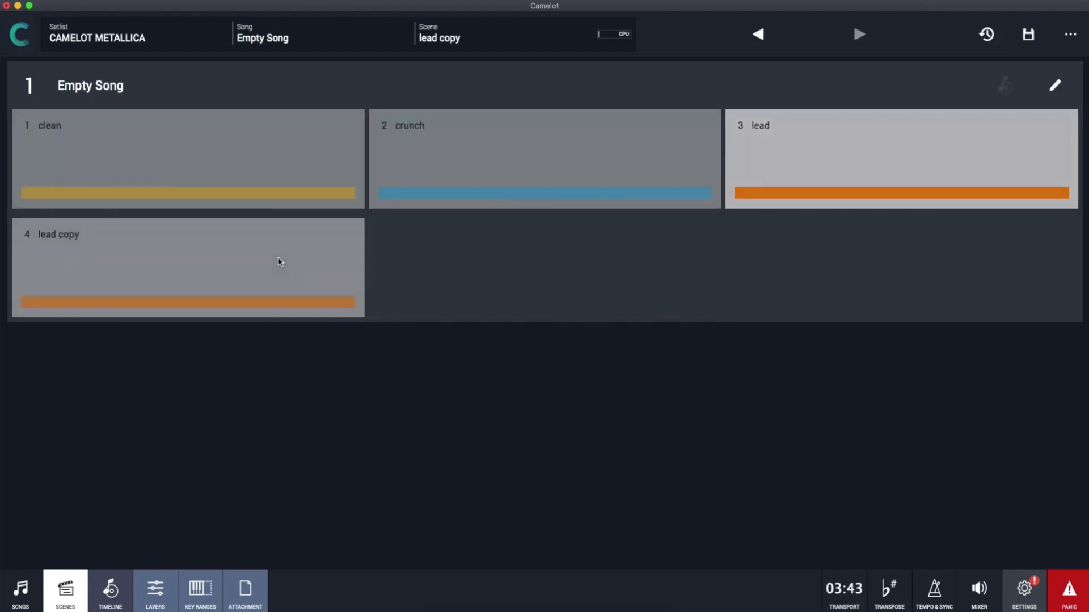
left_click(212, 249)
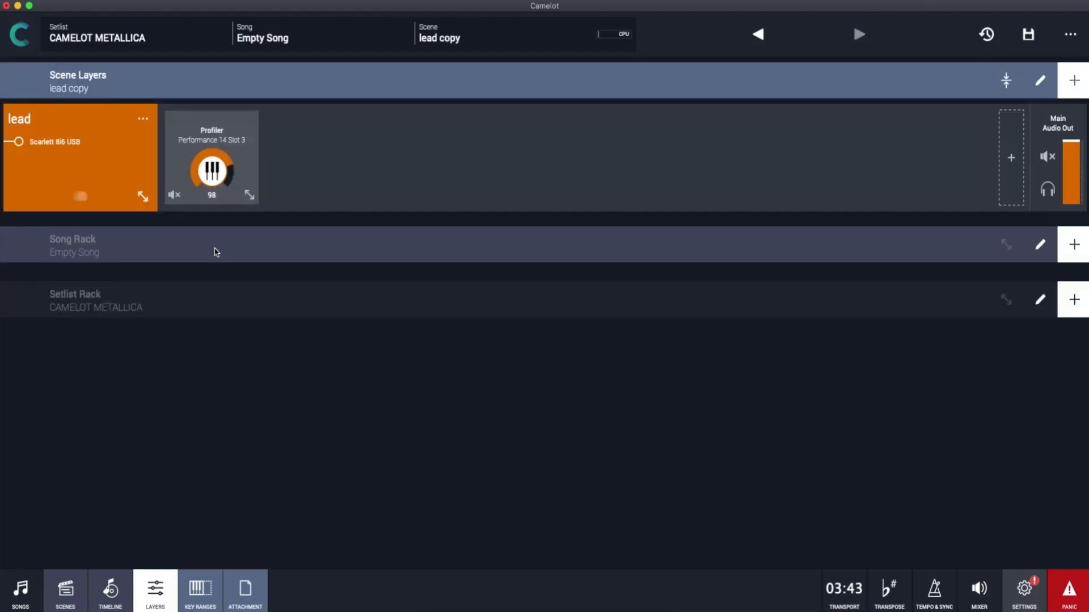
left_click(250, 195)
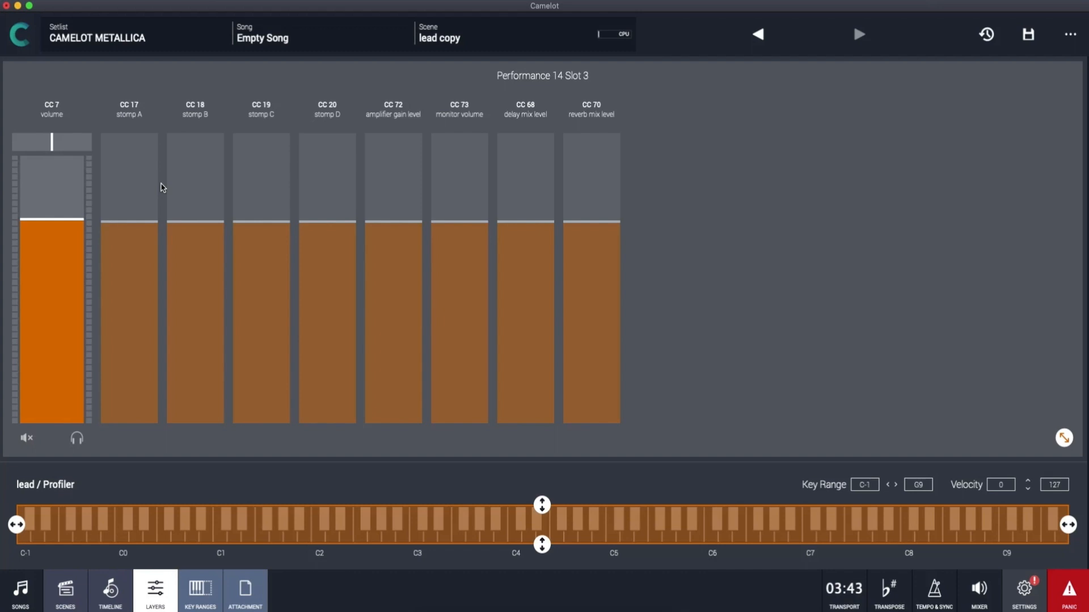
double_click(133, 206)
left_click(125, 109)
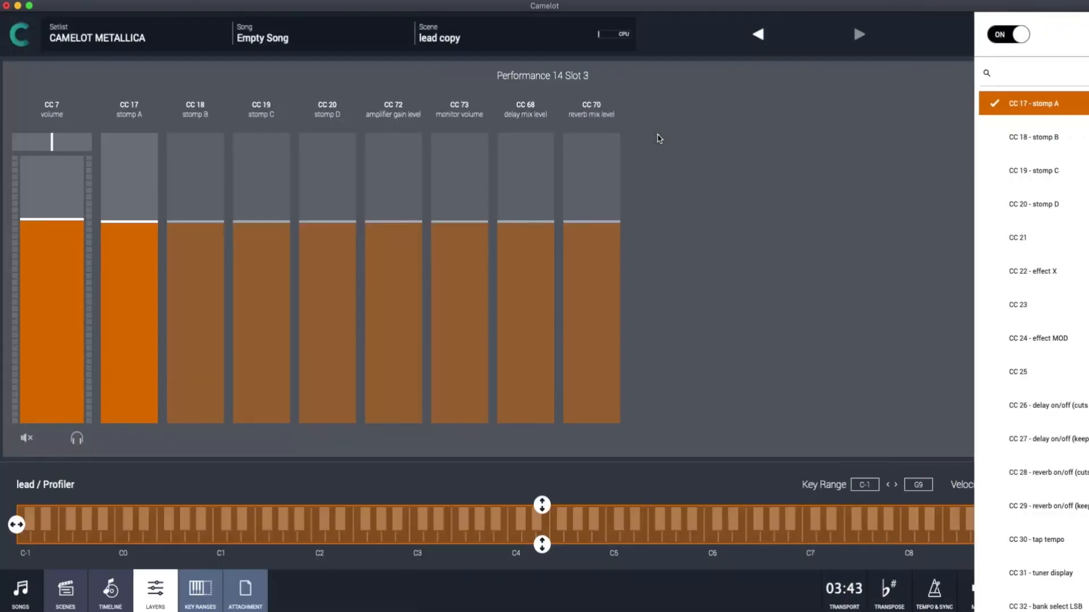
left_click(659, 138)
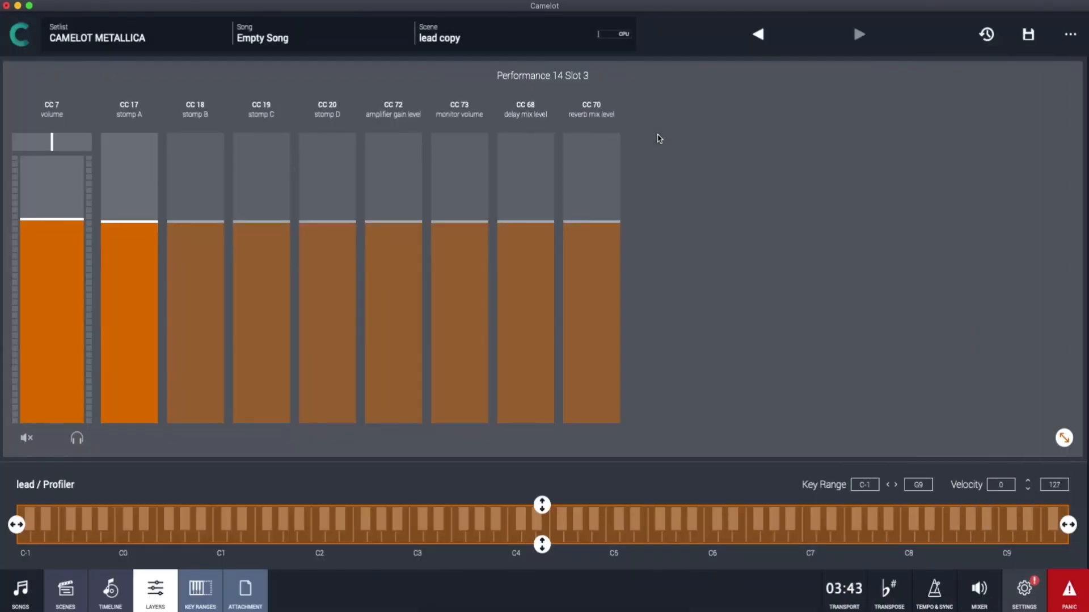
Step: Enable the amplifier gain level control on the lead copy's Profiler and reassign it to CC 22 - effect X
left_click(407, 111)
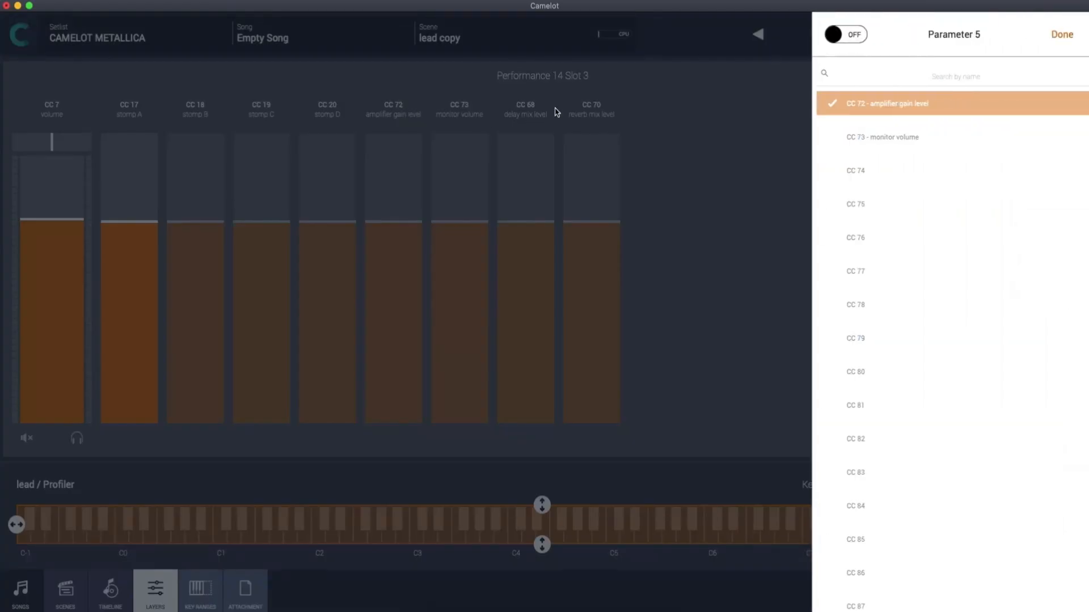
left_click(851, 36)
left_click(939, 77)
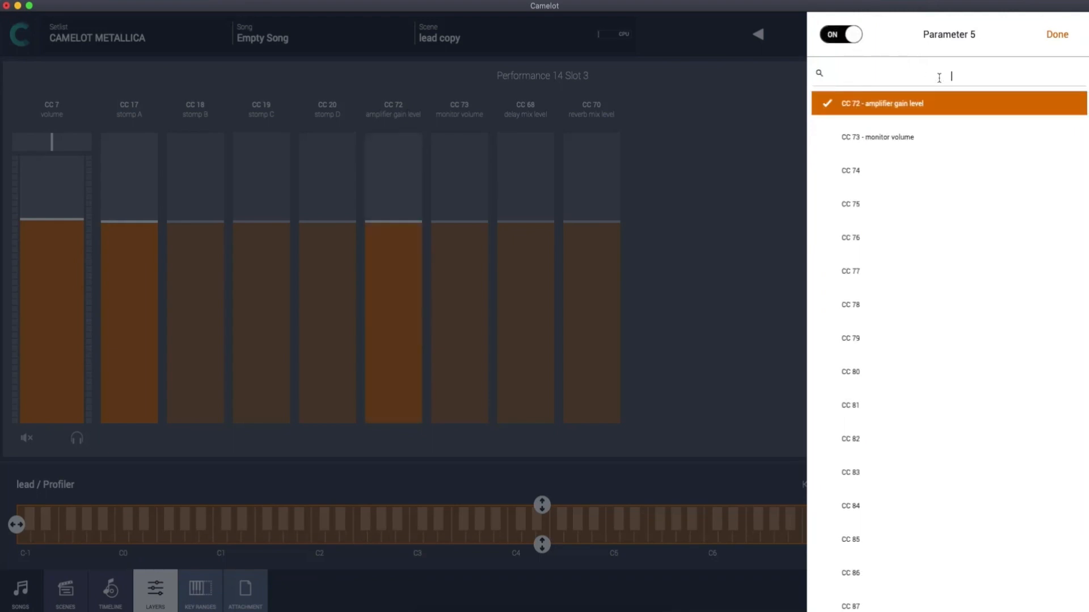
type("x")
left_click(892, 116)
left_click(1057, 35)
Step: Enable the monitor volume control and reassign it to CC 24 - effect MOD
left_click(457, 106)
left_click(834, 40)
left_click(931, 74)
type("mod")
left_click(924, 113)
left_click(1063, 30)
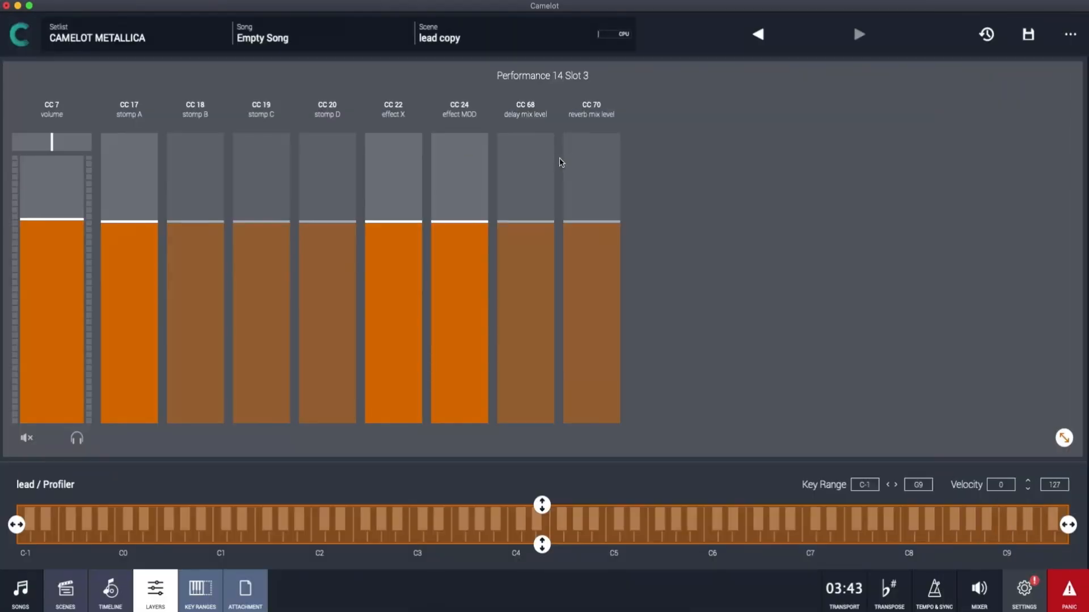
Step: Enable the delay mix level control and reassign it to CC 27 - delay on/off (keep tails)
left_click(533, 110)
left_click(936, 79)
type("delay")
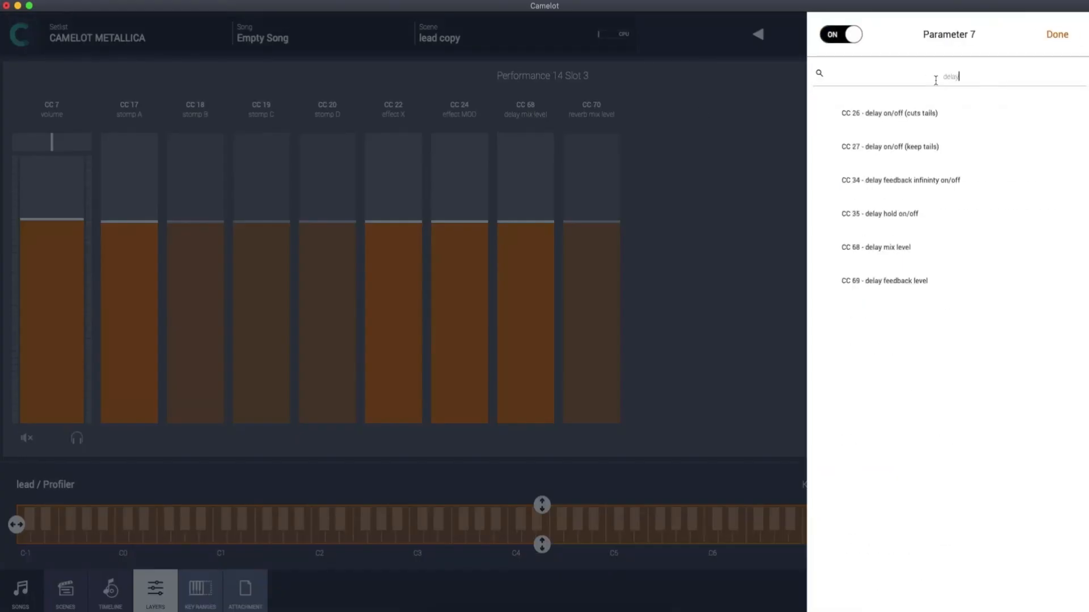
left_click(923, 146)
Step: Enable the reverb mix level control and reassign it to CC 29 - reverb on/off (keep tails)
left_click(593, 131)
left_click(951, 72)
type("reverb")
left_click(924, 145)
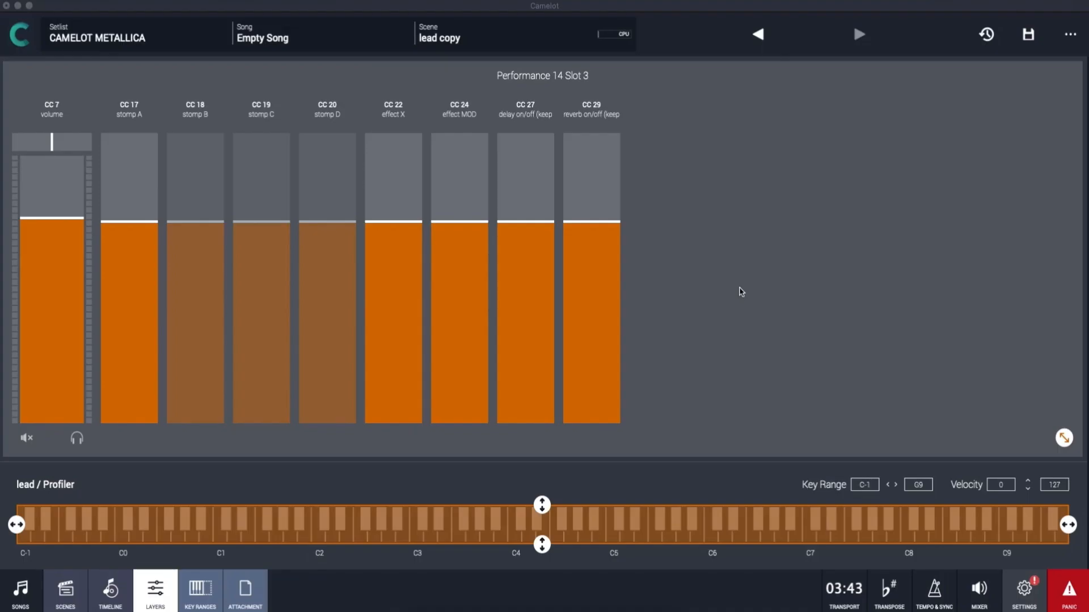
Step: Disable the CC 17 stomp A control on the Profiler
left_click(135, 111)
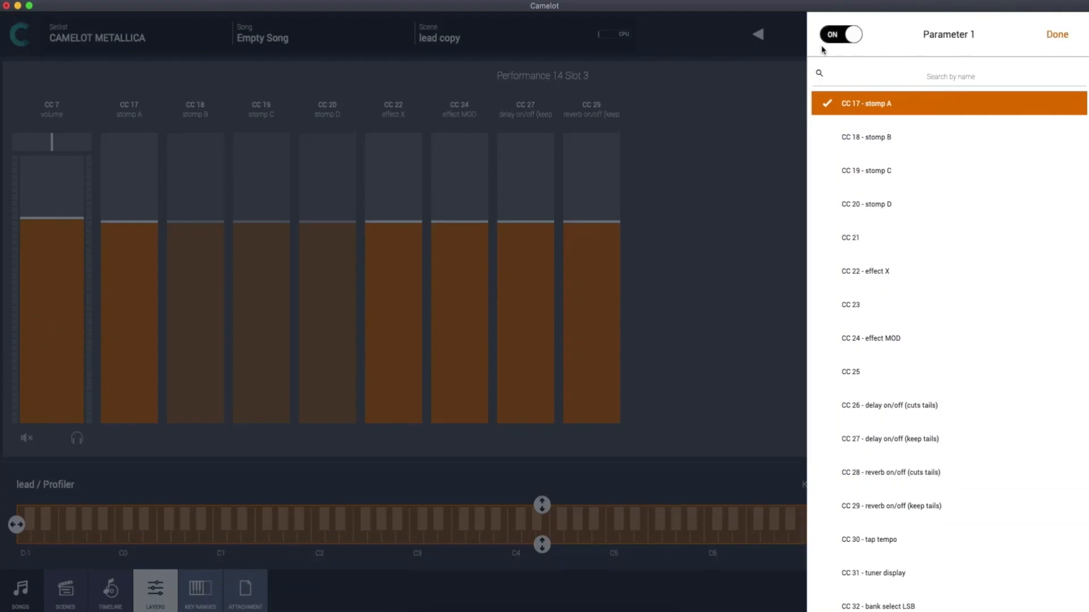
left_click(829, 35)
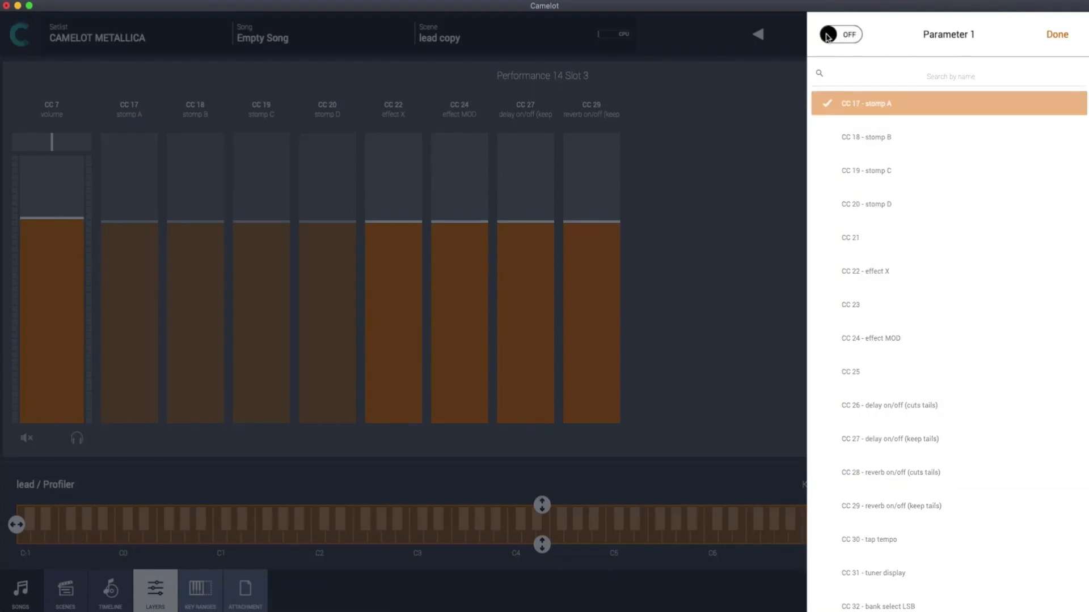
left_click(745, 172)
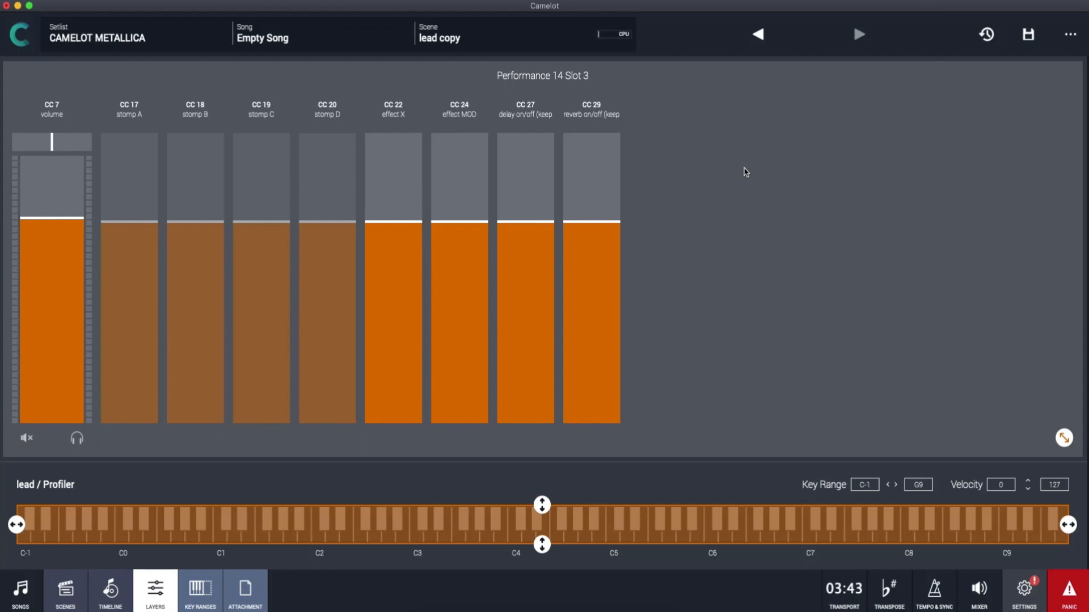
Step: Examine the list of MIDI CC assignments available for the effect X control
left_click(394, 108)
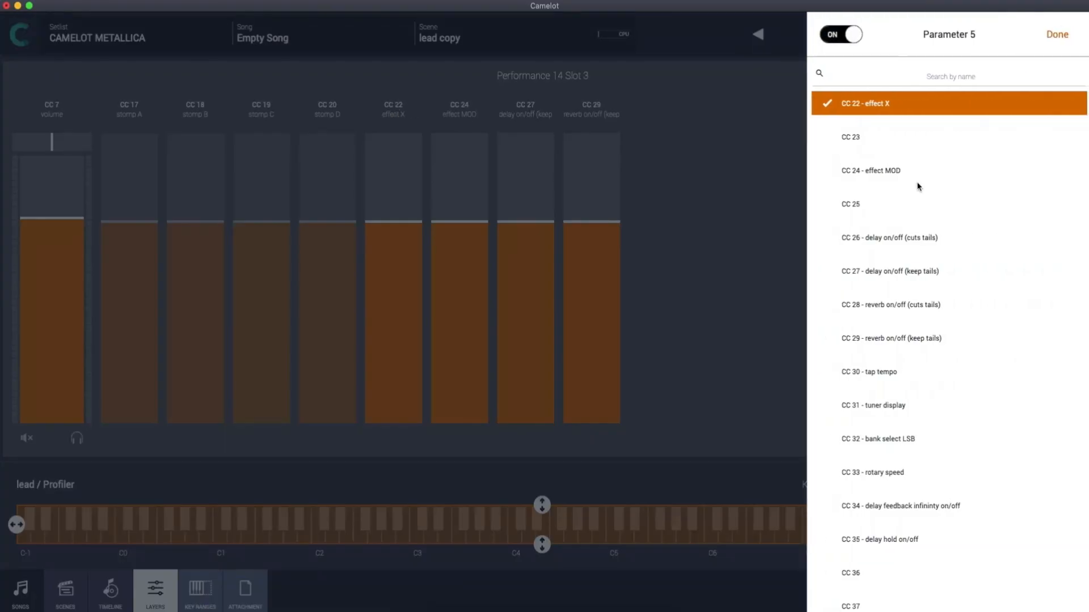
scroll(920, 187, "up", 2)
scroll(920, 187, "down", 5)
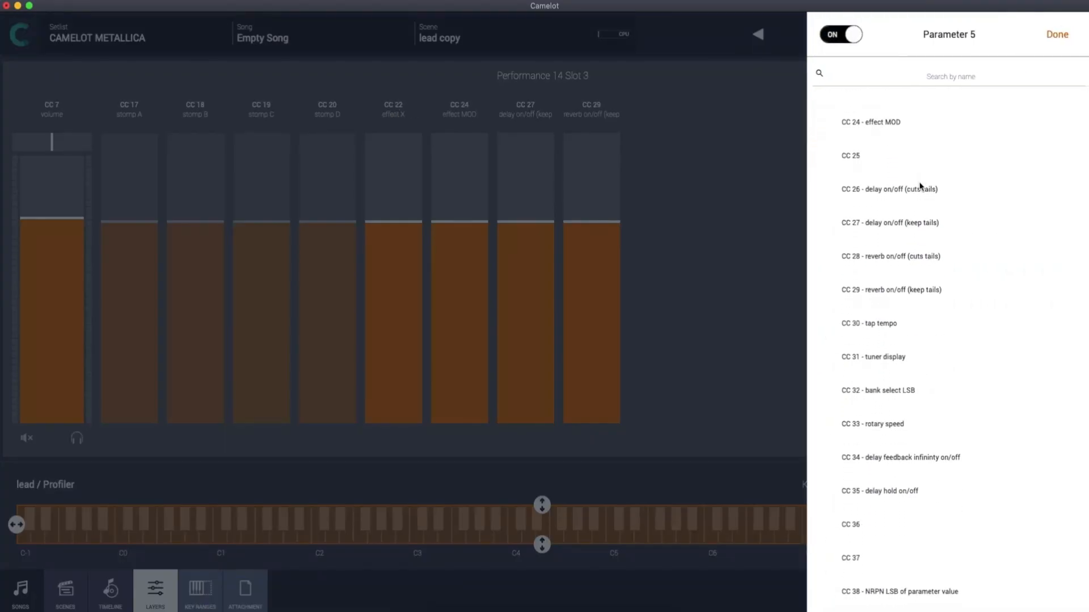
scroll(919, 187, "up", 10)
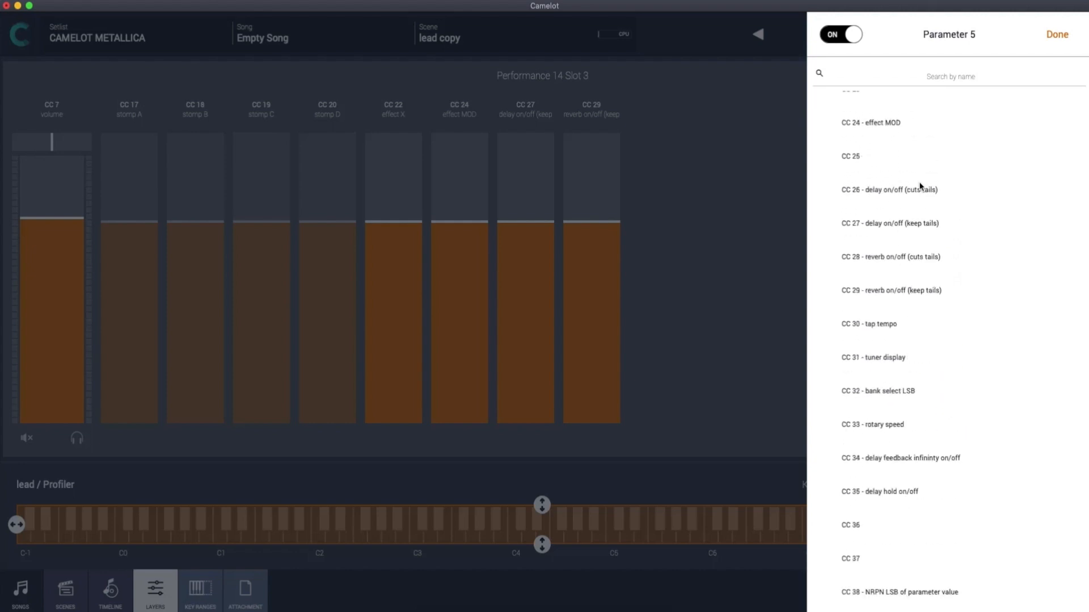
scroll(919, 186, "up", 2)
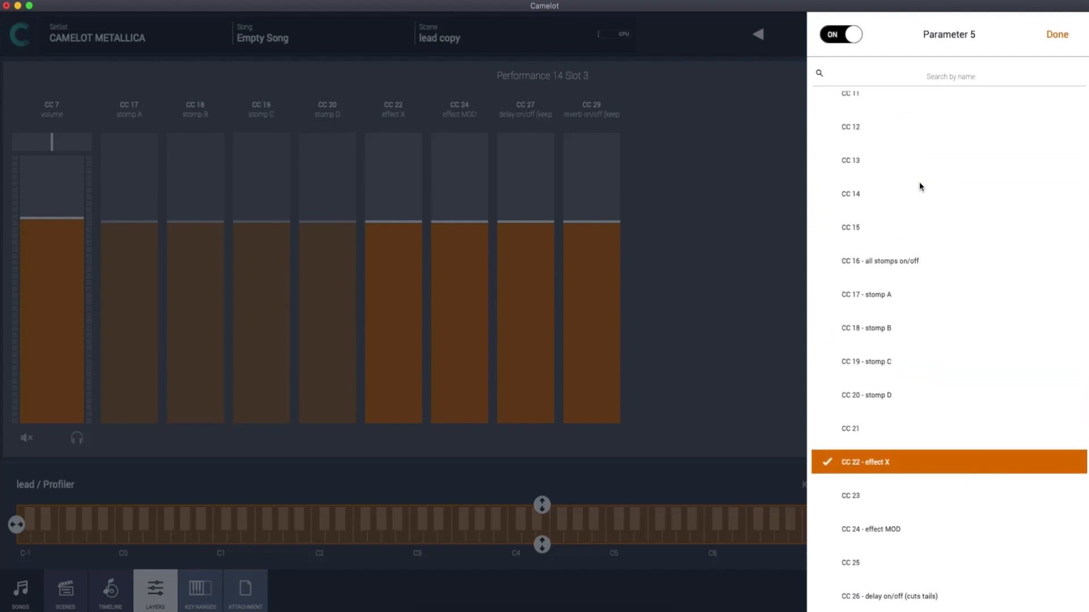
left_click(704, 193)
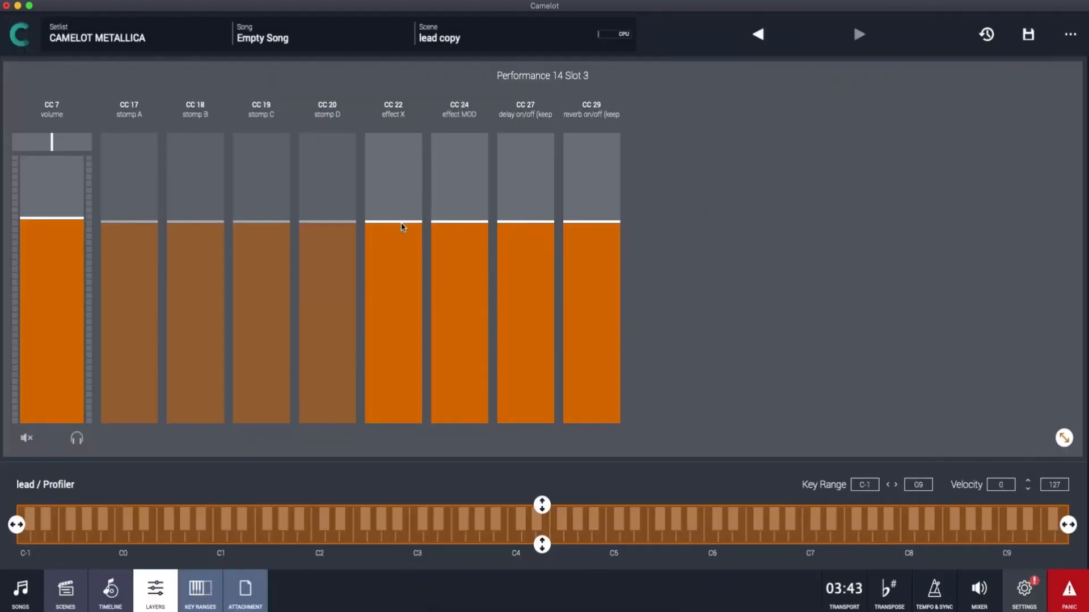
Step: Set the effect X, effect MOD, delay on/off and reverb on/off controls to their maximum value of 127
left_click_drag(401, 226, 396, 361)
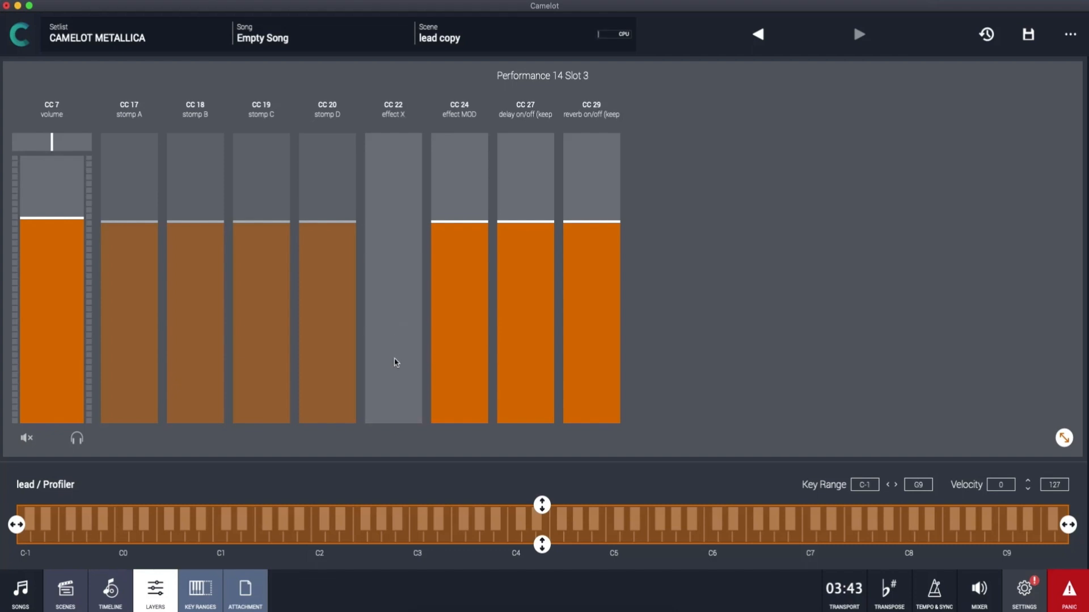
mouse_move(395, 358)
left_mouse_down()
mouse_move(421, 195)
mouse_move(486, 70)
left_mouse_up()
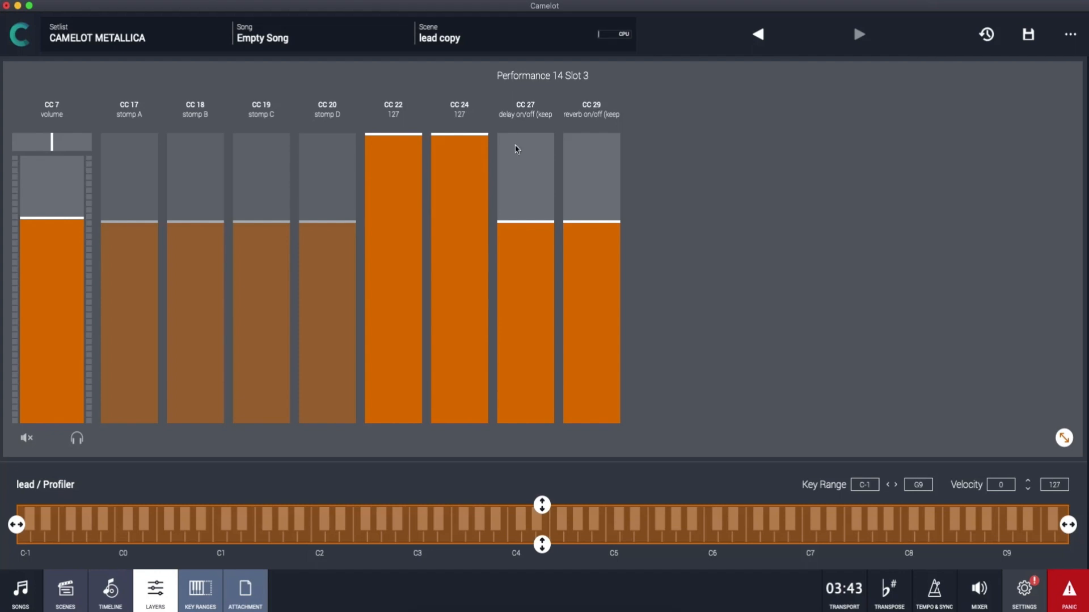
left_click_drag(513, 140, 545, 43)
left_click_drag(578, 136, 589, 73)
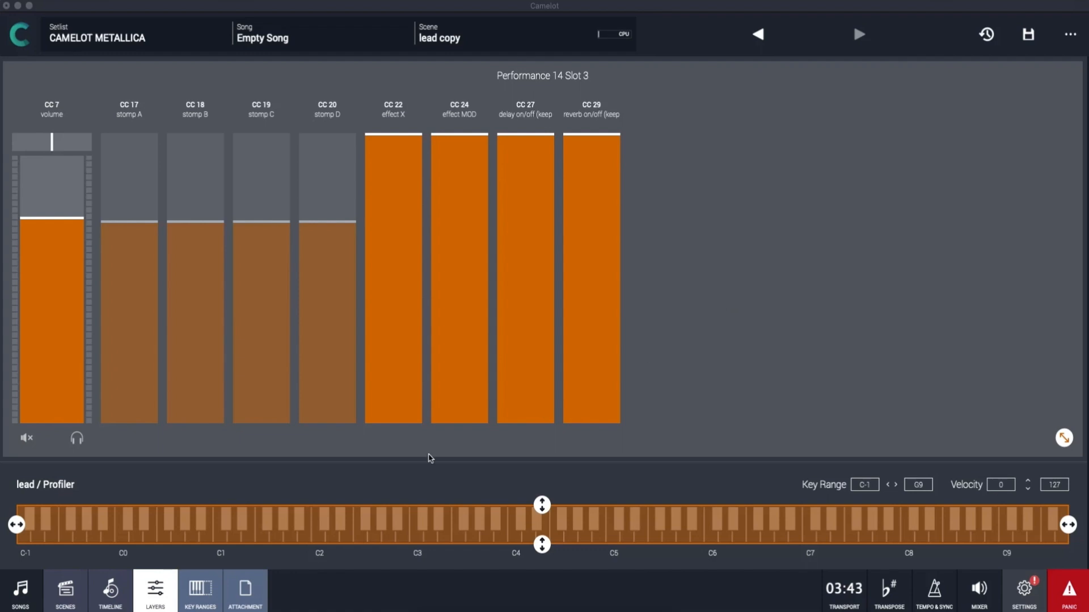
Step: Add the METALLICA MASTER BT backing track to the song's timeline, positioned at the start
left_click(125, 600)
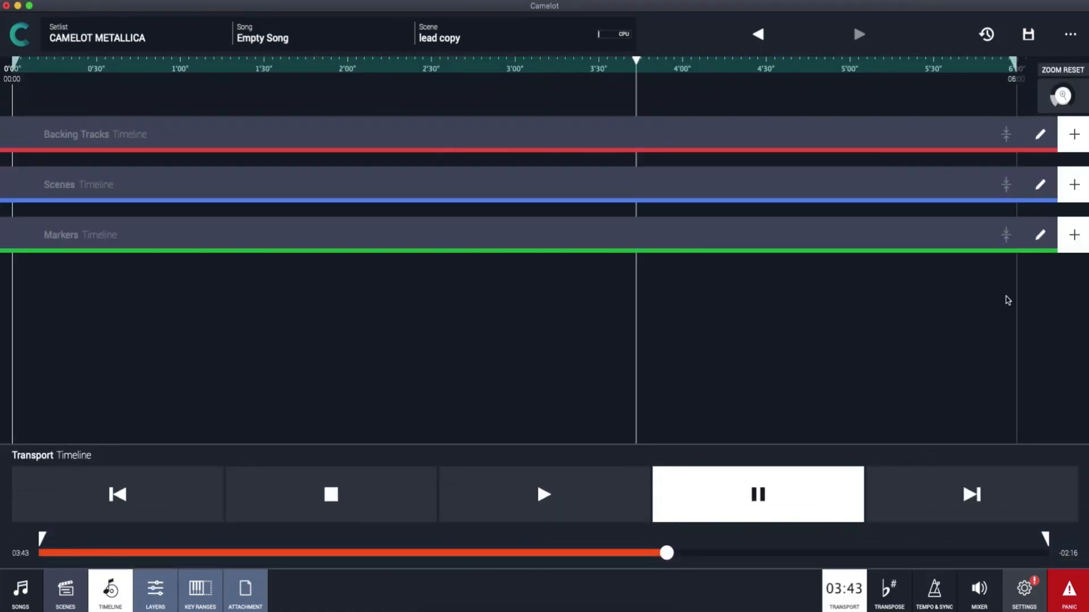
left_click(1073, 137)
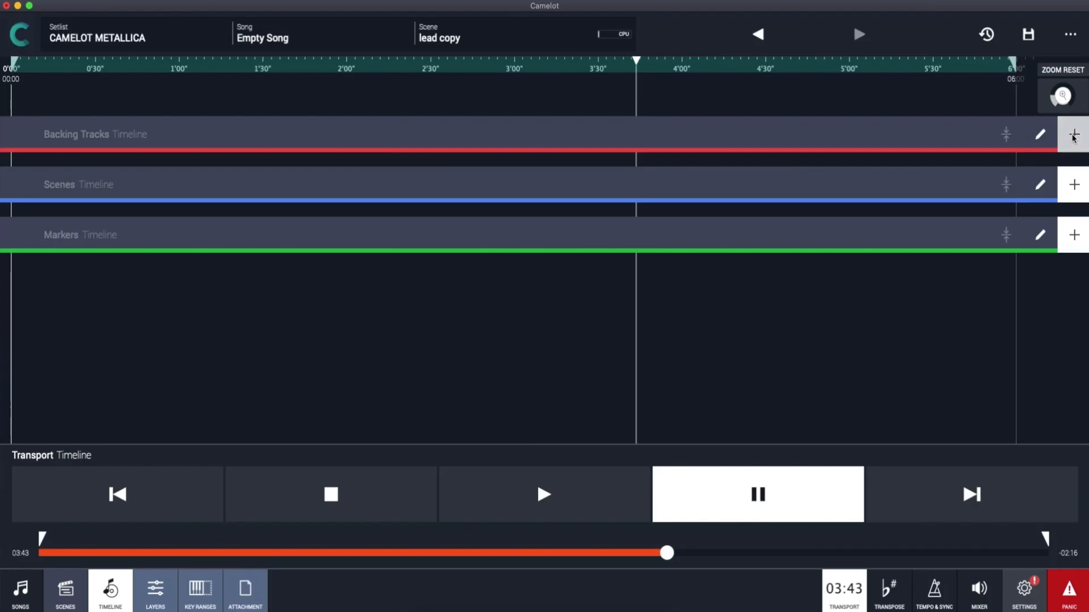
left_click(960, 459)
left_click(992, 261)
left_click(949, 596)
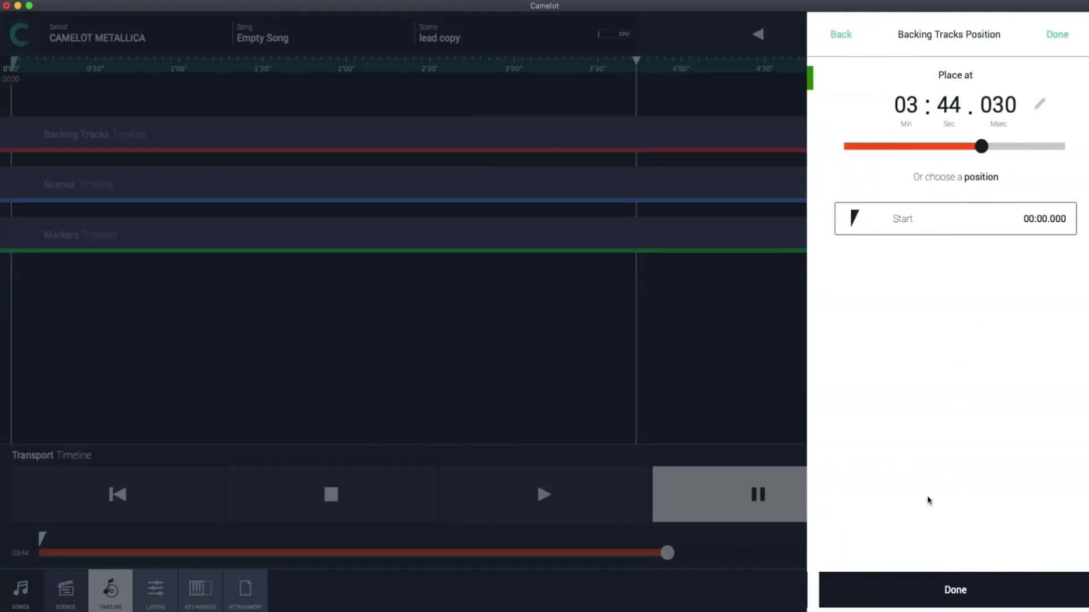
left_click_drag(975, 147, 834, 147)
left_click(943, 603)
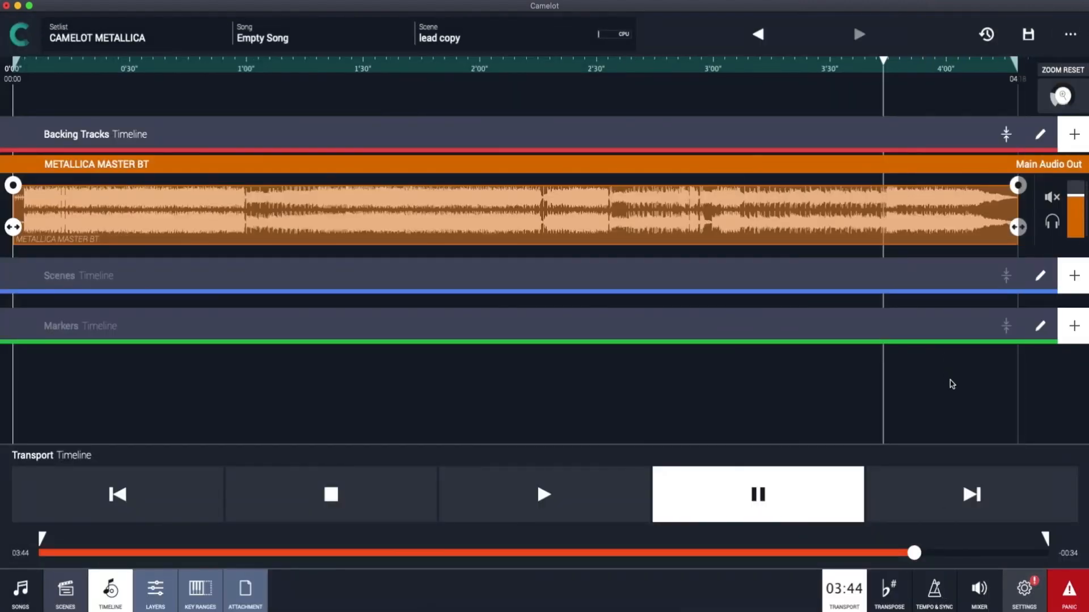
Step: Add the clean scene to the Scenes timeline at 00:00
left_click(1072, 277)
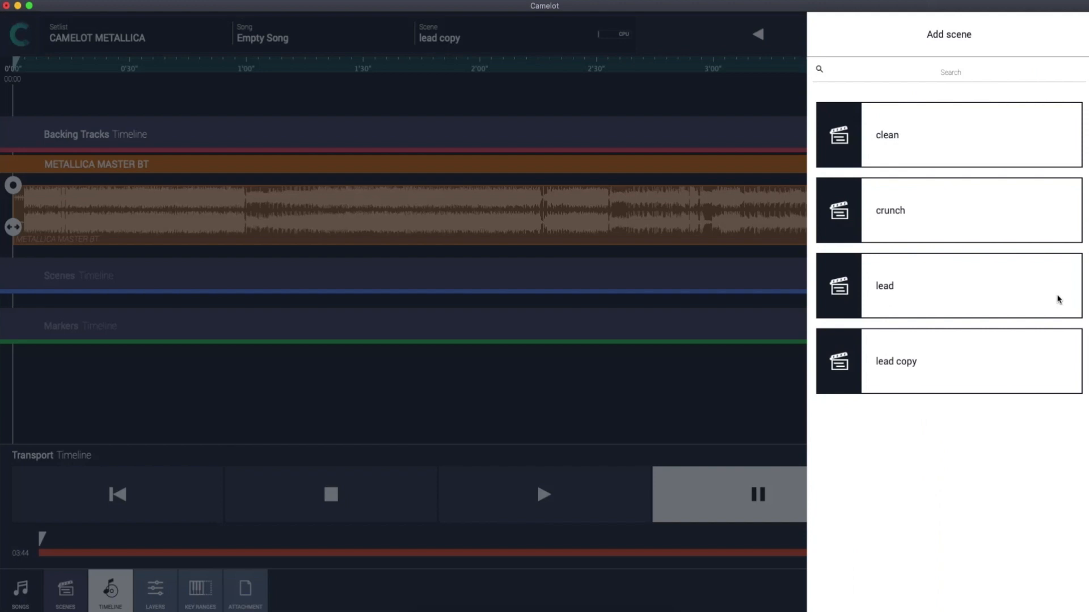
left_click(914, 155)
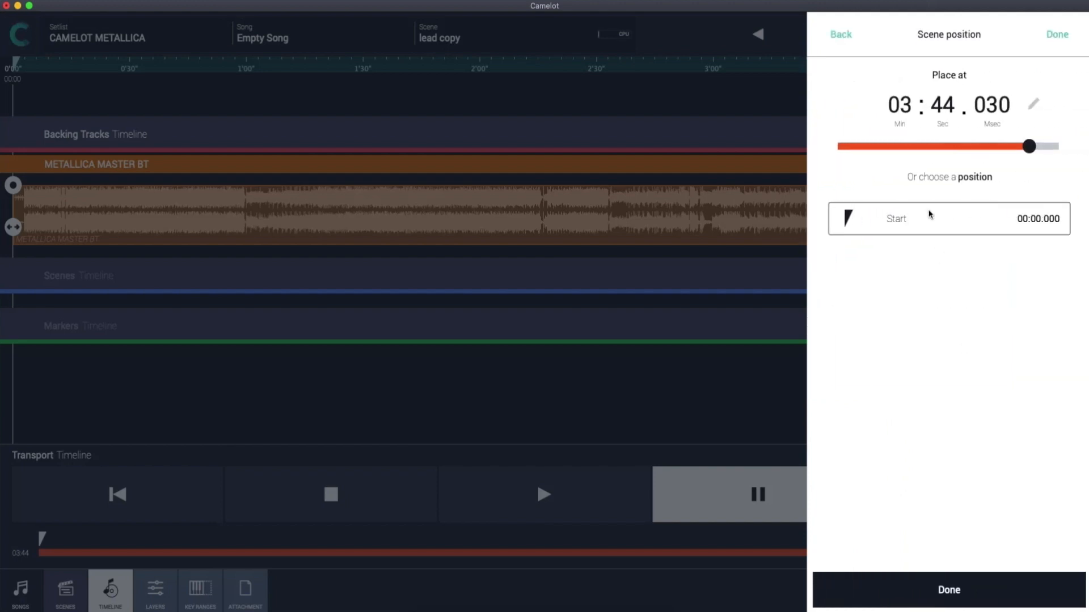
left_click_drag(914, 149, 768, 158)
left_click(956, 600)
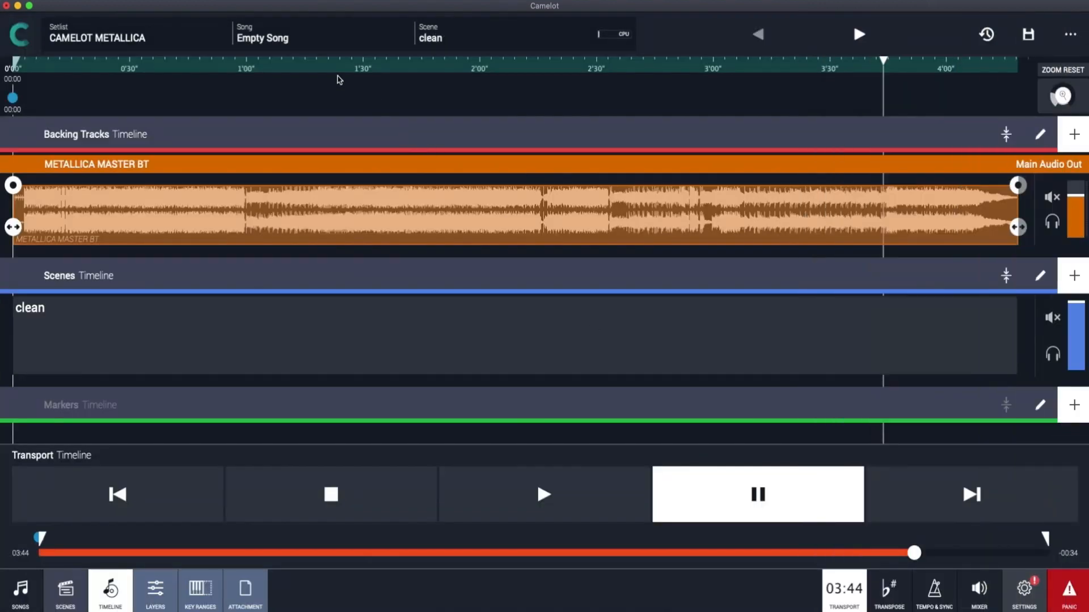
Step: Add the crunch scene to the Scenes timeline at about 00:53
left_click(217, 68)
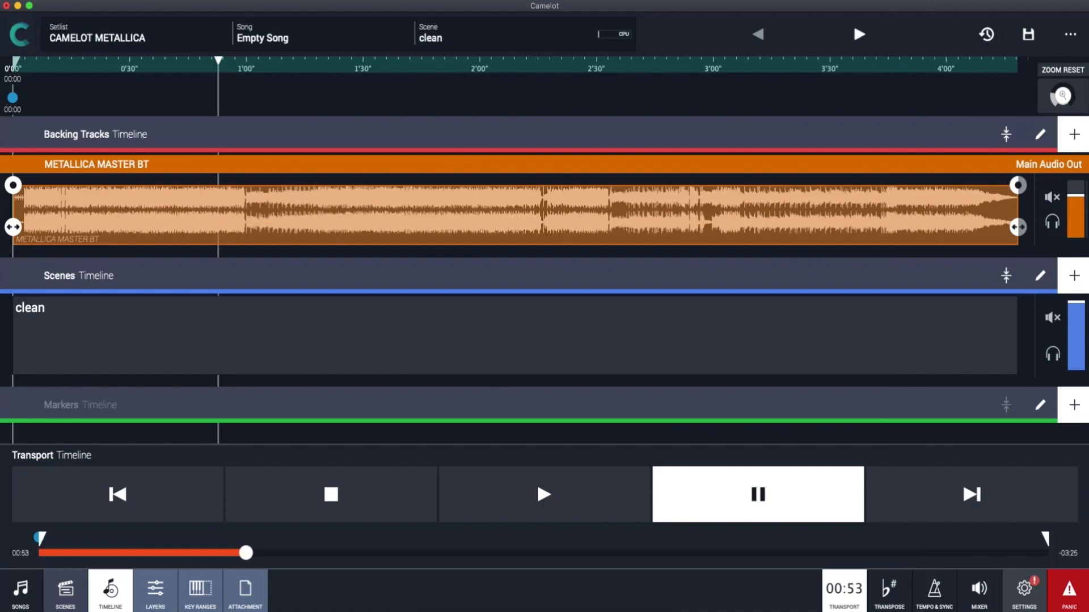
left_click(1080, 277)
left_click(965, 207)
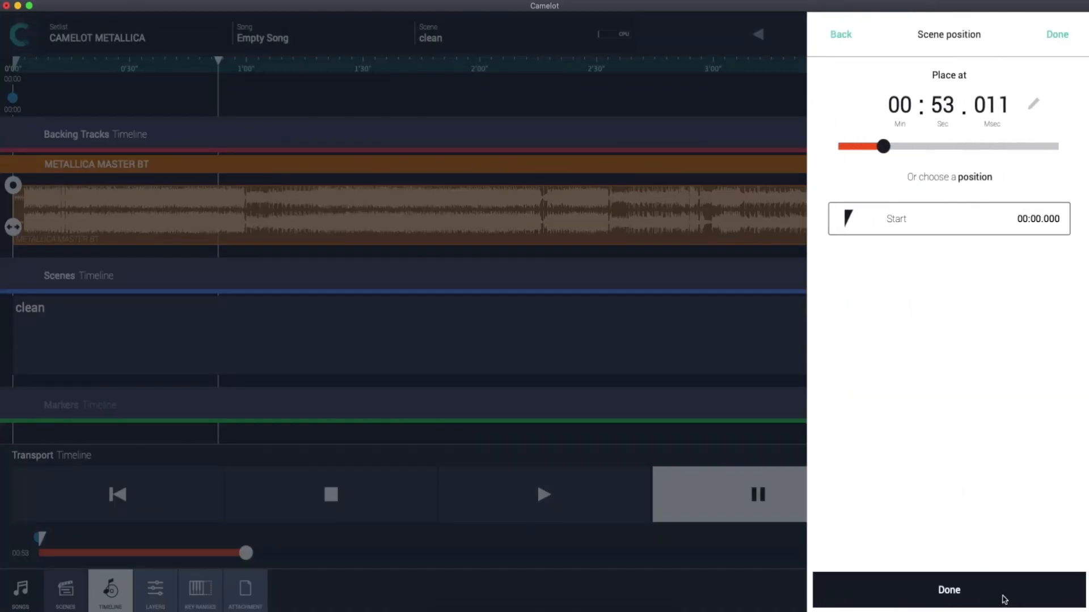
left_click(1002, 588)
Step: Add the lead scene to the Scenes timeline at about 02:11
left_click(524, 63)
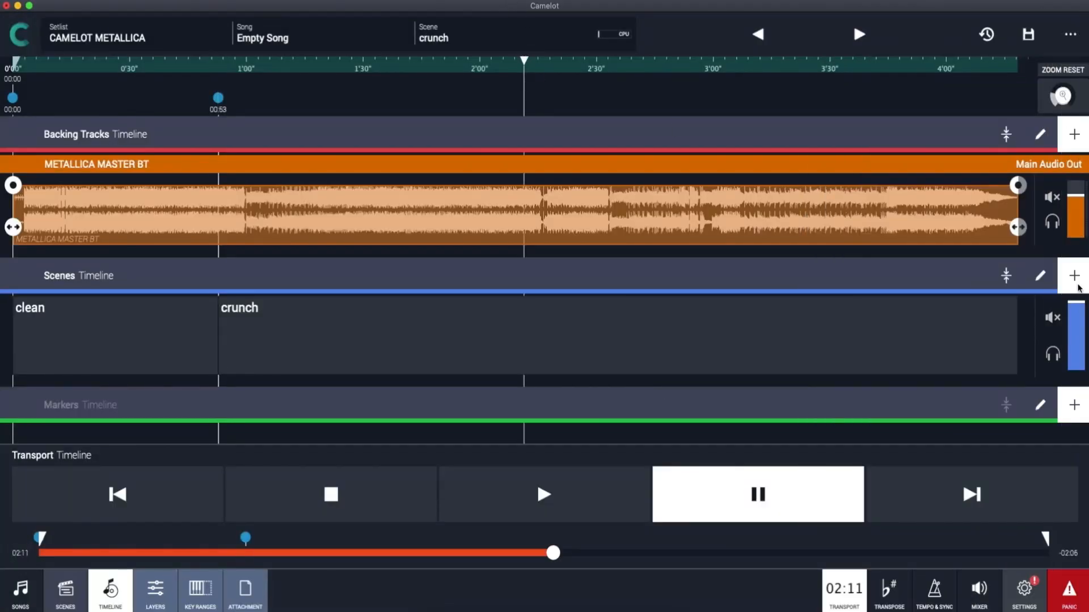
left_click(1075, 285)
left_click(980, 316)
left_click(950, 595)
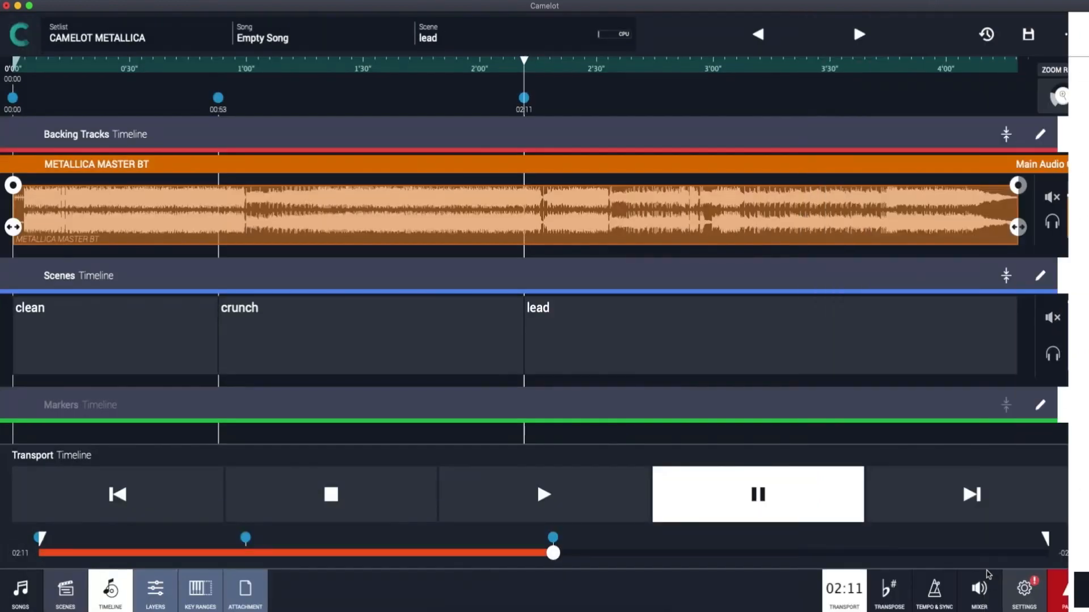
Step: Add the lead copy scene to the Scenes timeline at about 02:57
left_click(703, 67)
left_click(1074, 276)
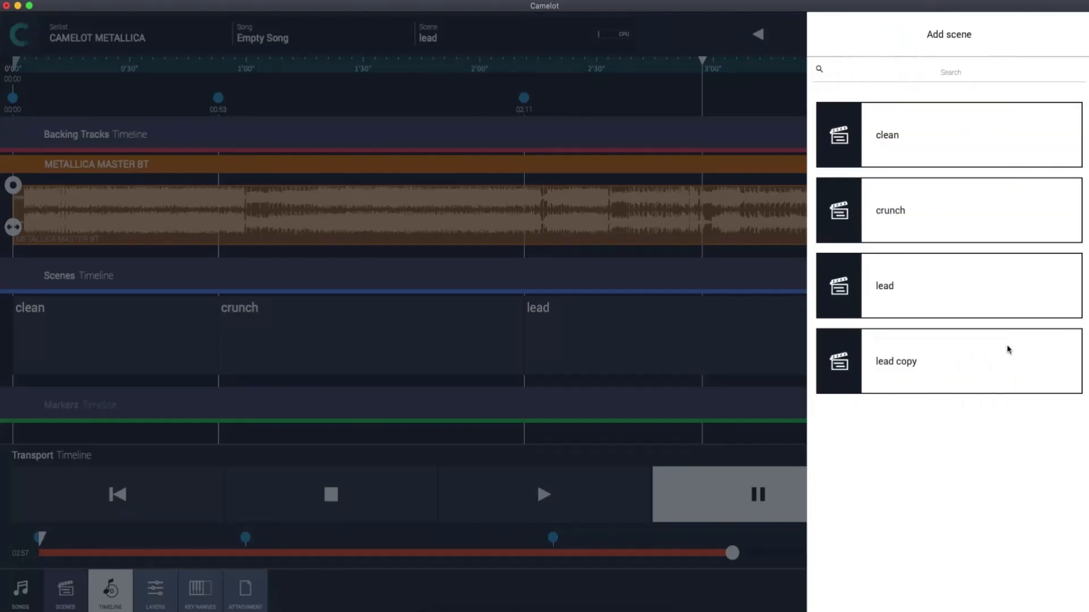
left_click(992, 363)
left_click(948, 588)
Step: Place a second instance of the lead copy scene on the Scenes timeline at about 03:18
left_click(783, 64)
left_click(1080, 283)
left_click(986, 358)
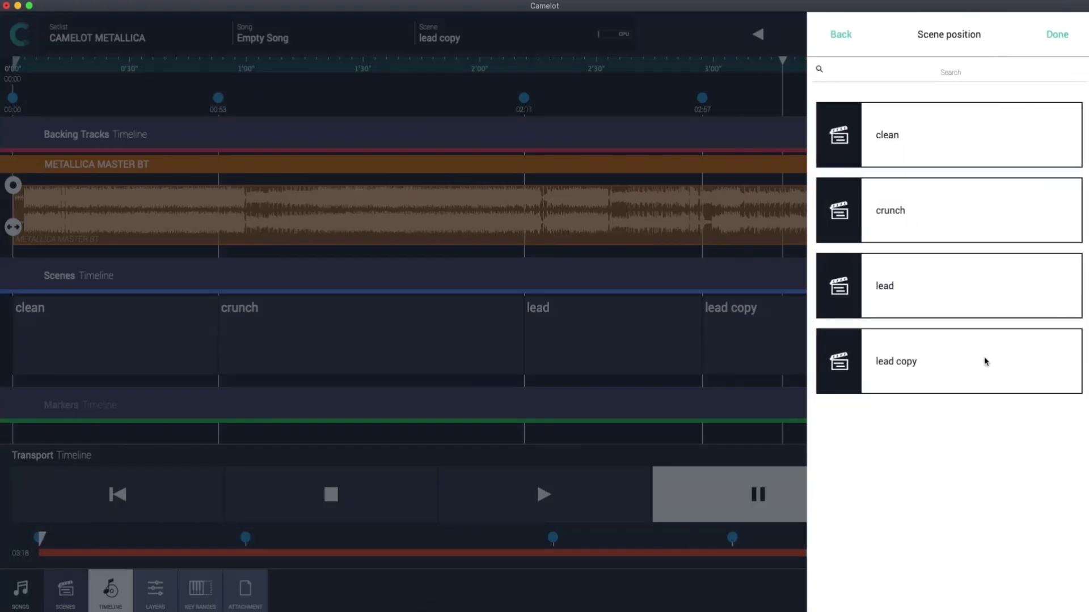
left_click(960, 589)
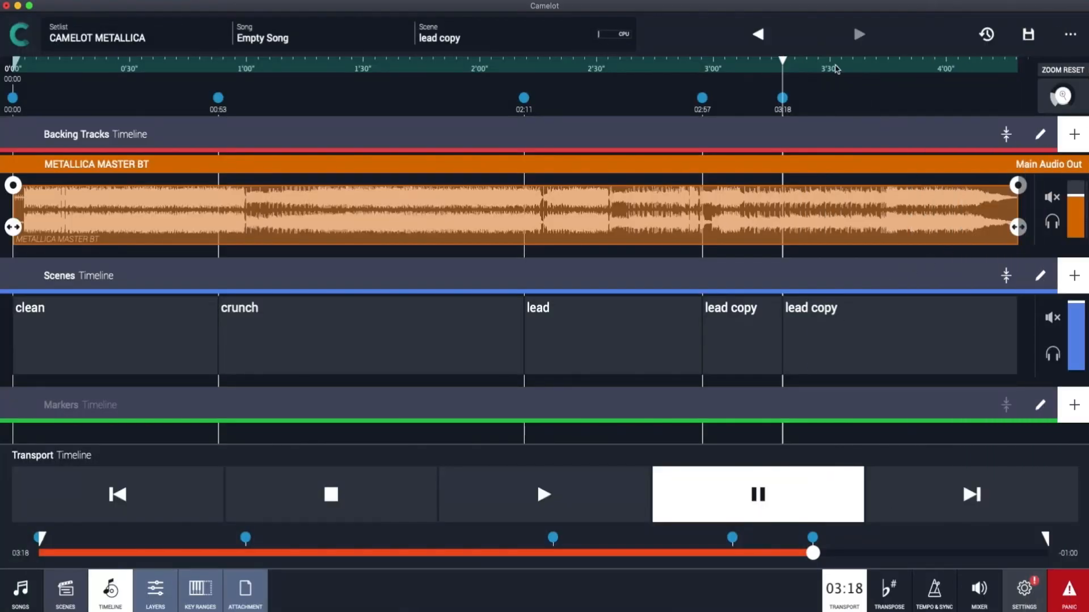